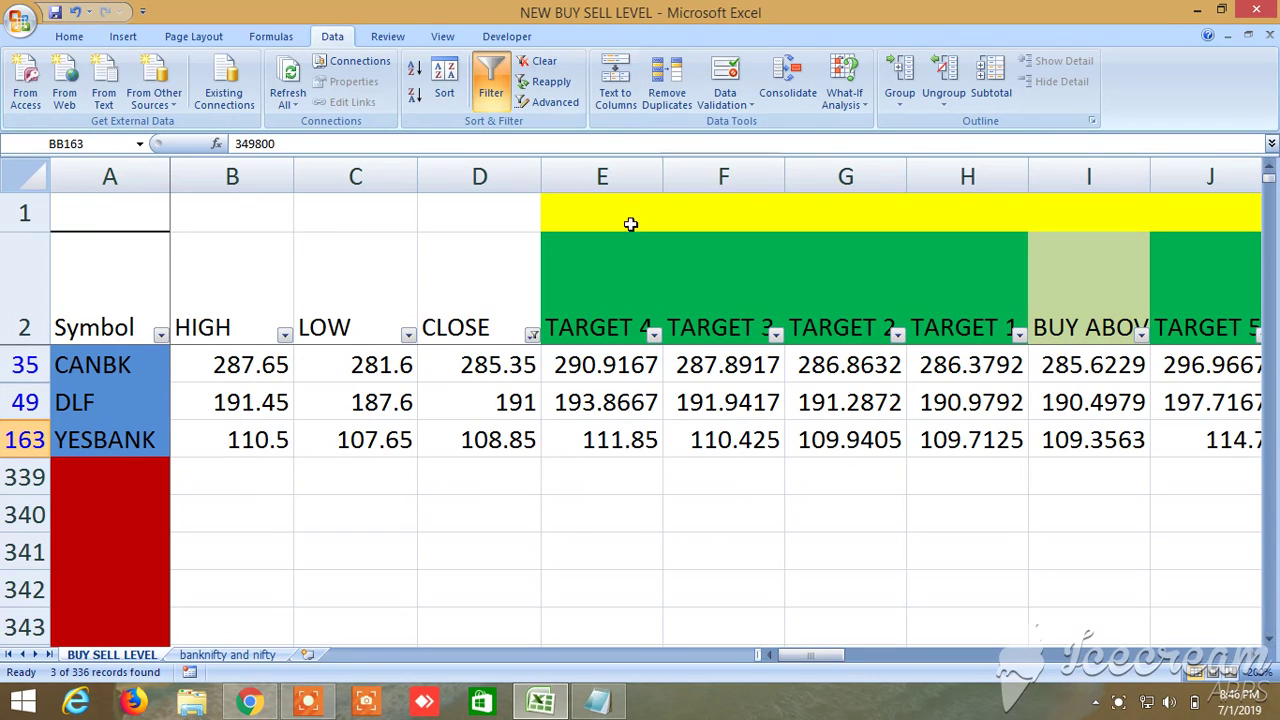
Review the BUY ABOVE column and its green target columns, TARGET 1 through TARGET 8, in the BUY SELL LEVELS section
click(1094, 271)
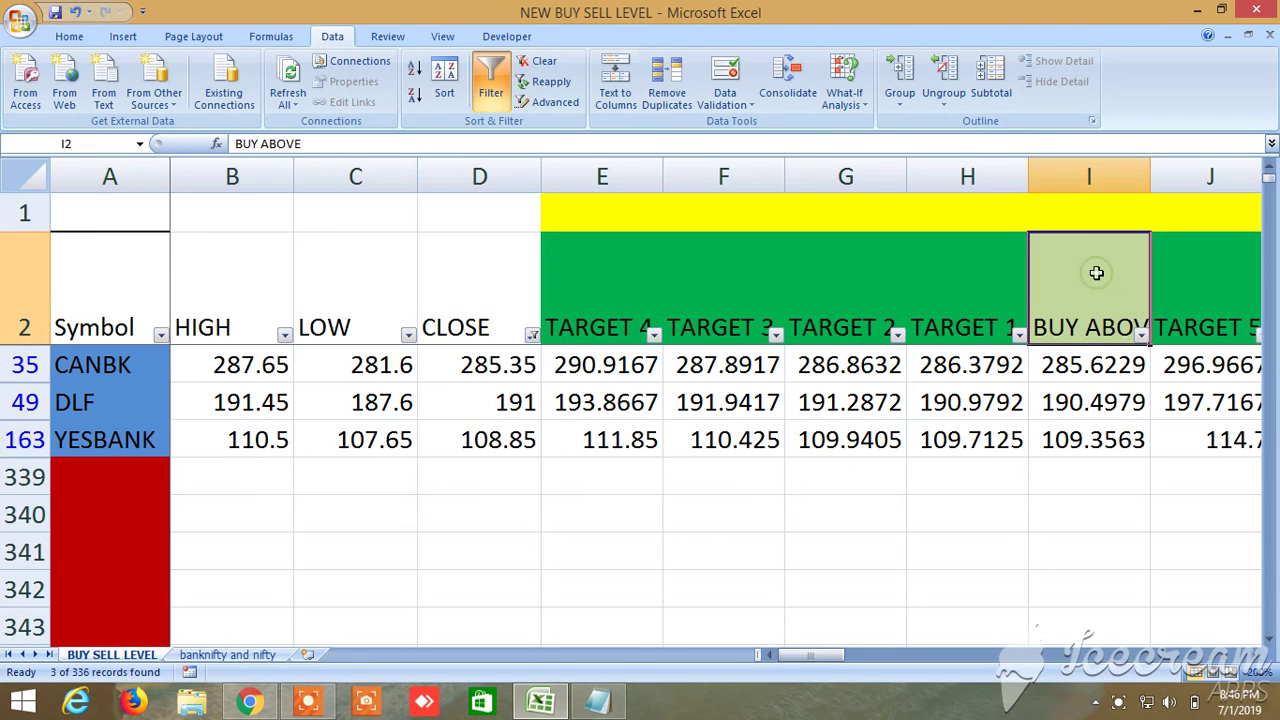
click(985, 277)
click(617, 294)
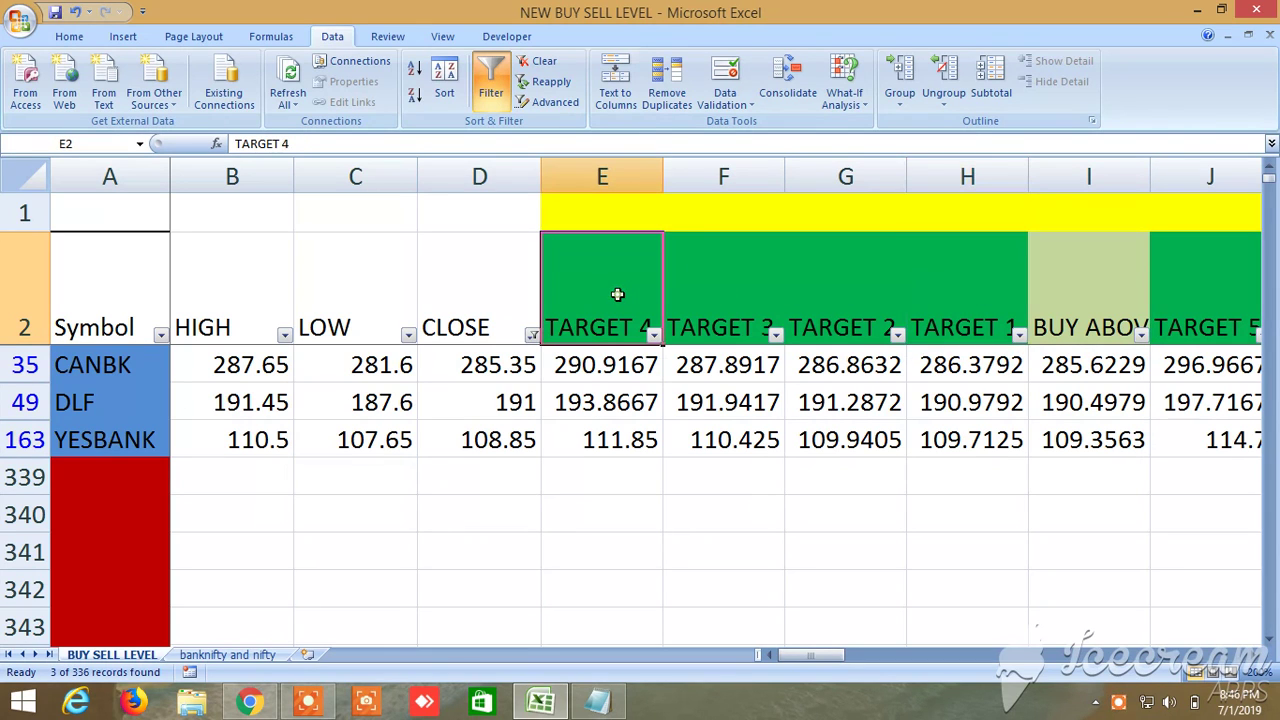
click(1257, 658)
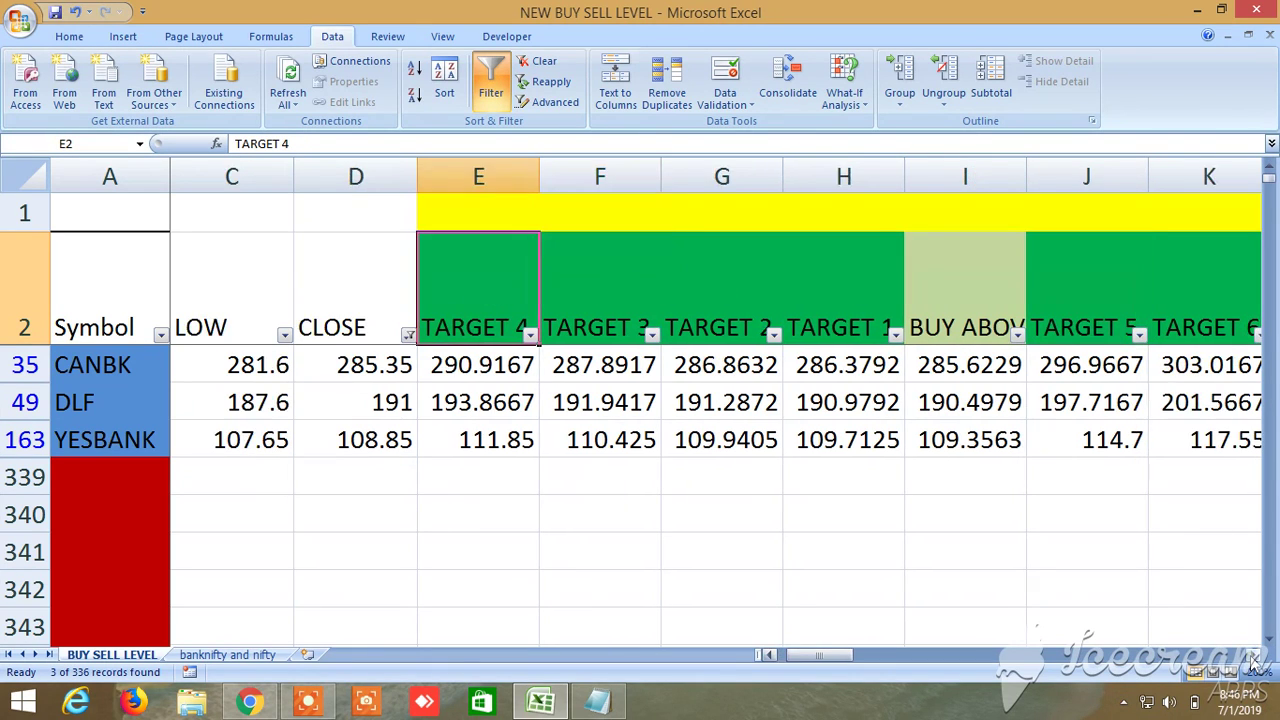
click(1257, 658)
click(968, 276)
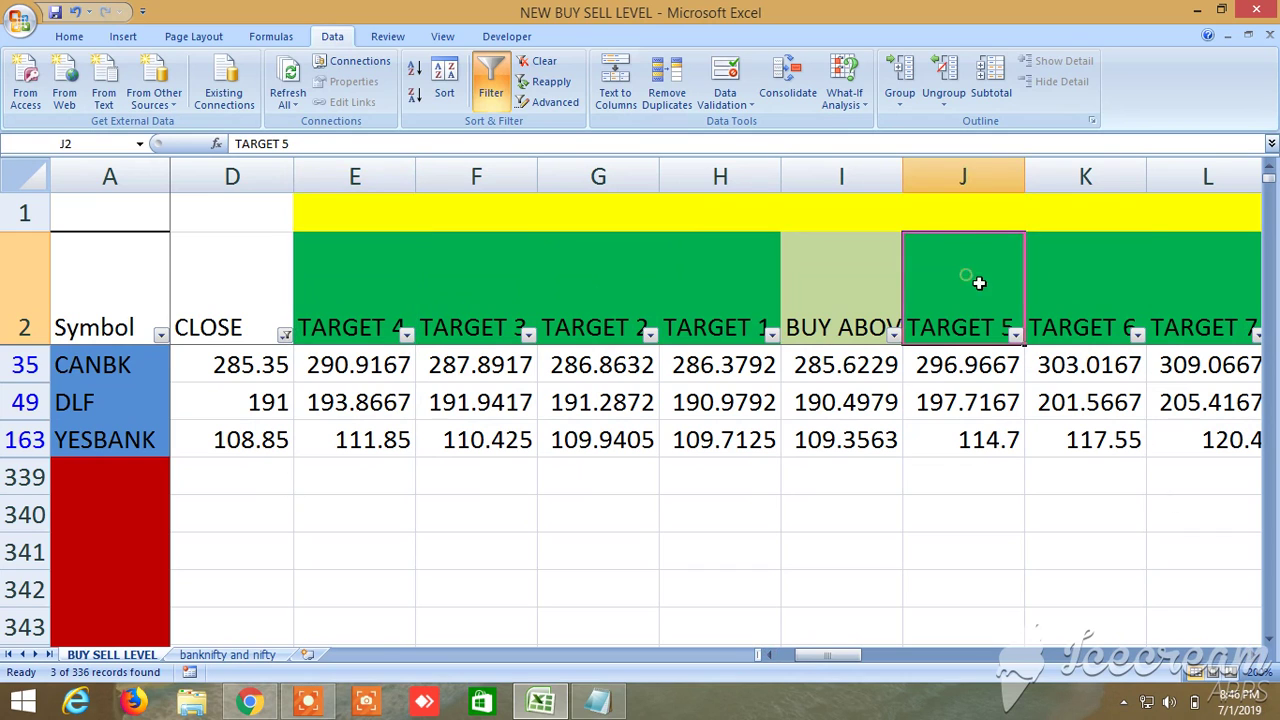
click(1257, 658)
click(1257, 658)
click(1257, 658)
click(941, 253)
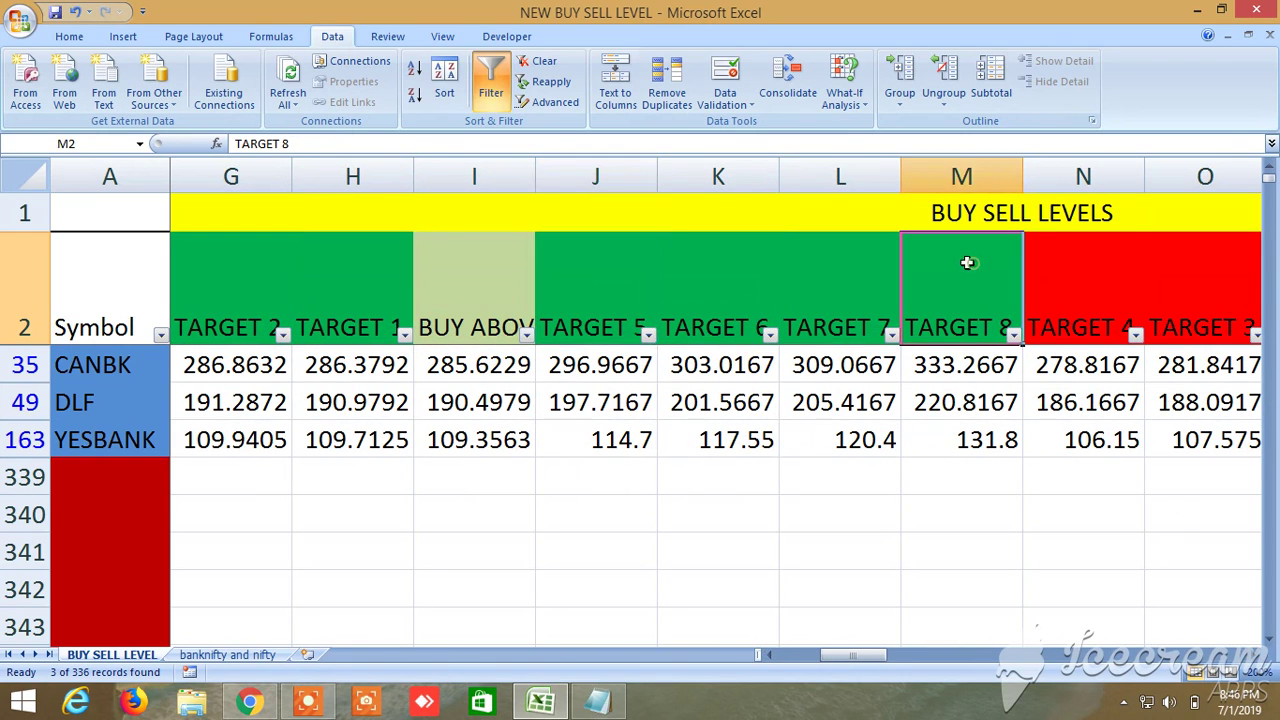
Review the SELL BELOW column and its red target columns, TARGET 1 through TARGET 8
click(1257, 658)
click(1257, 658)
click(1257, 658)
click(1257, 658)
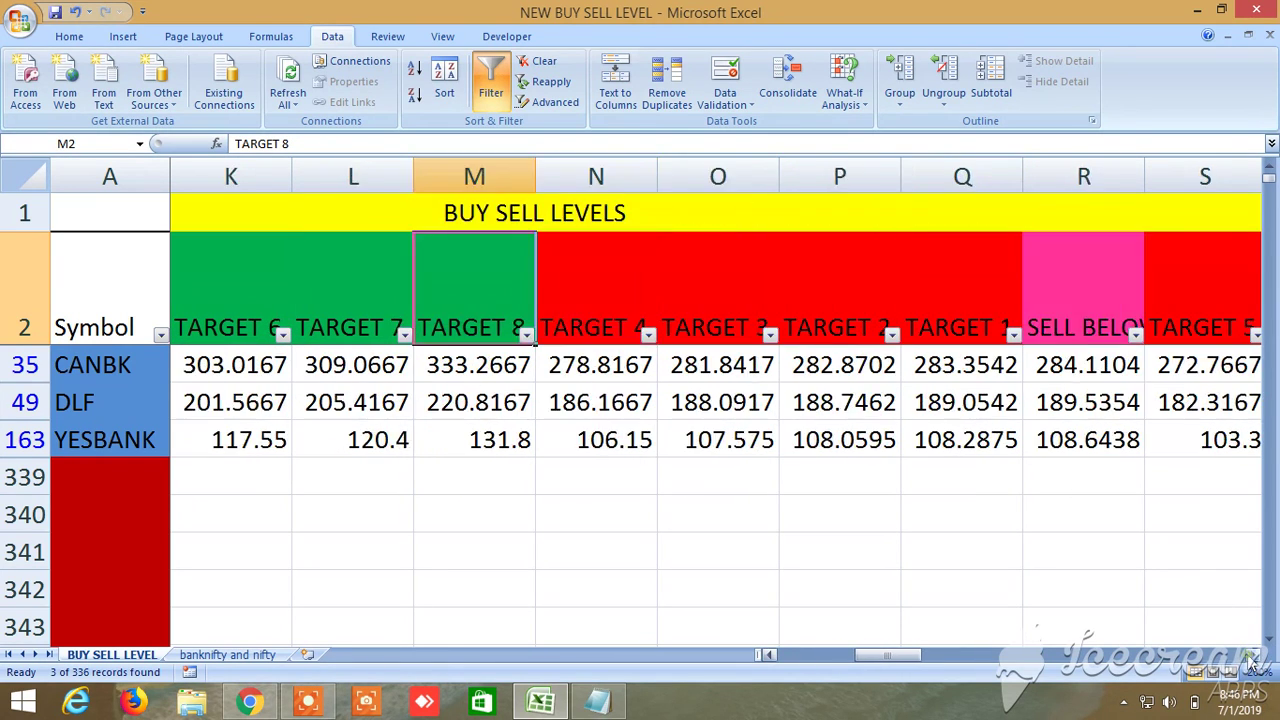
click(1078, 286)
click(965, 307)
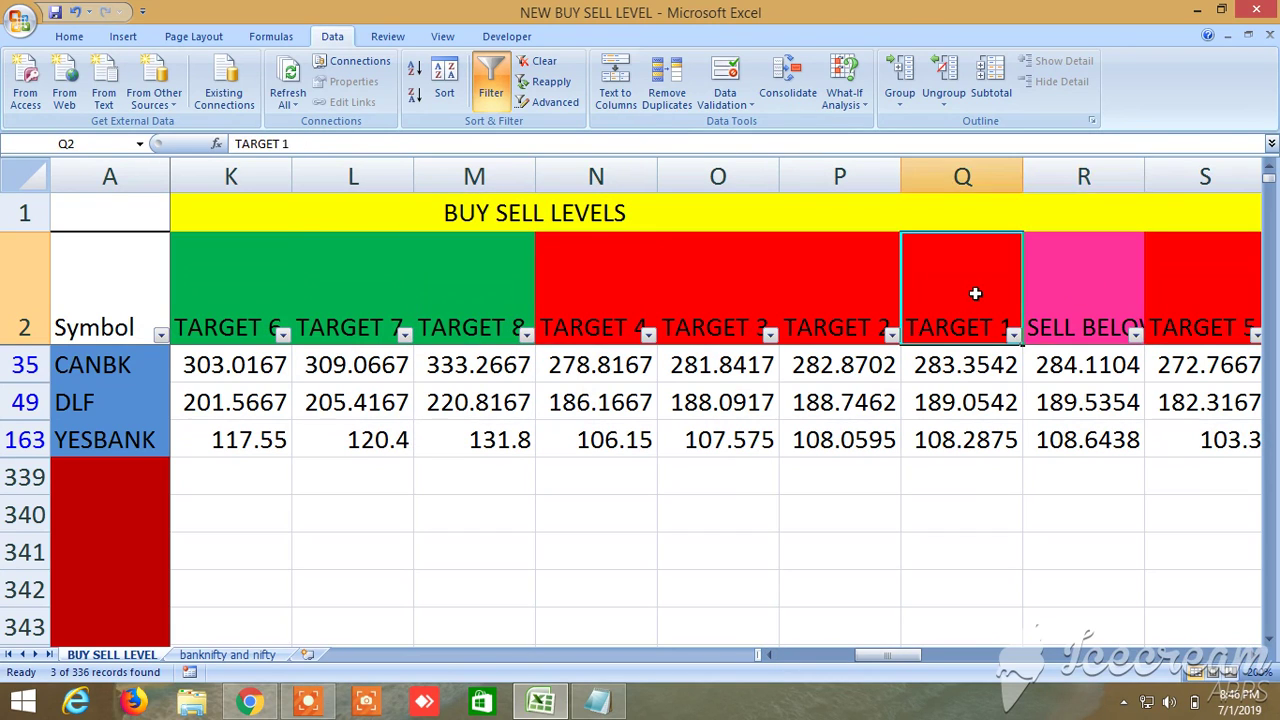
click(644, 301)
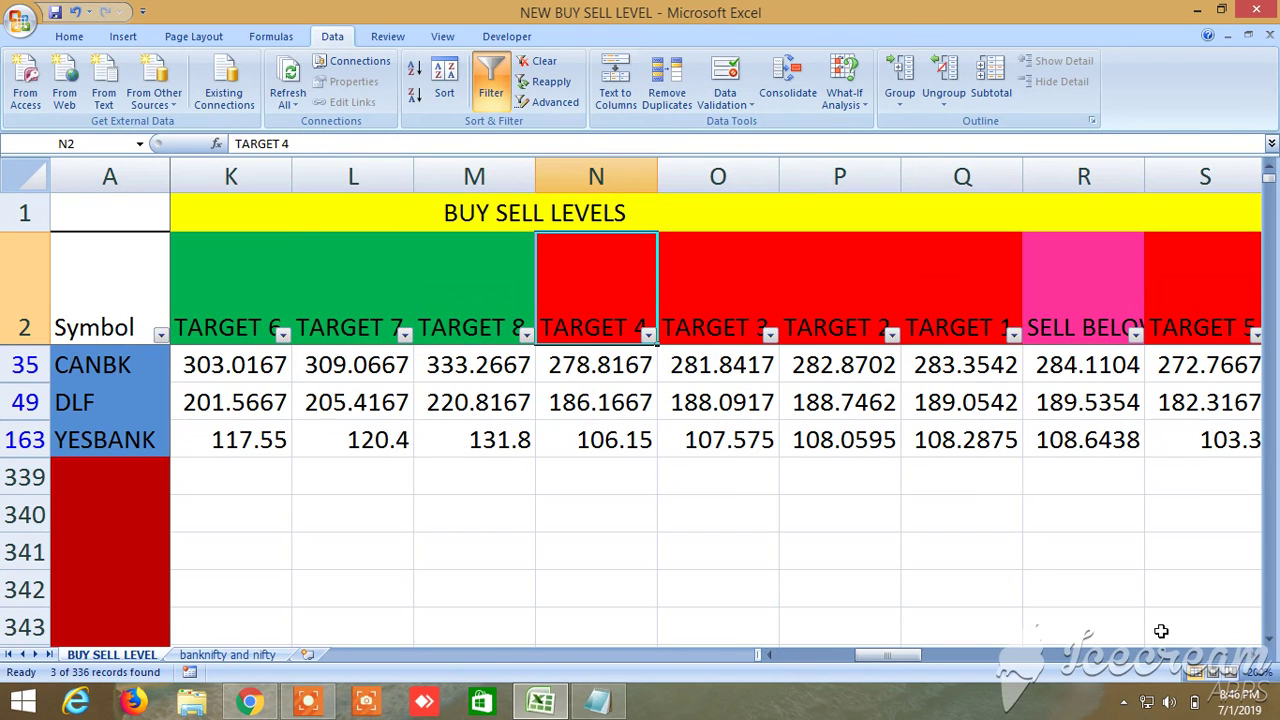
click(1257, 658)
click(1257, 658)
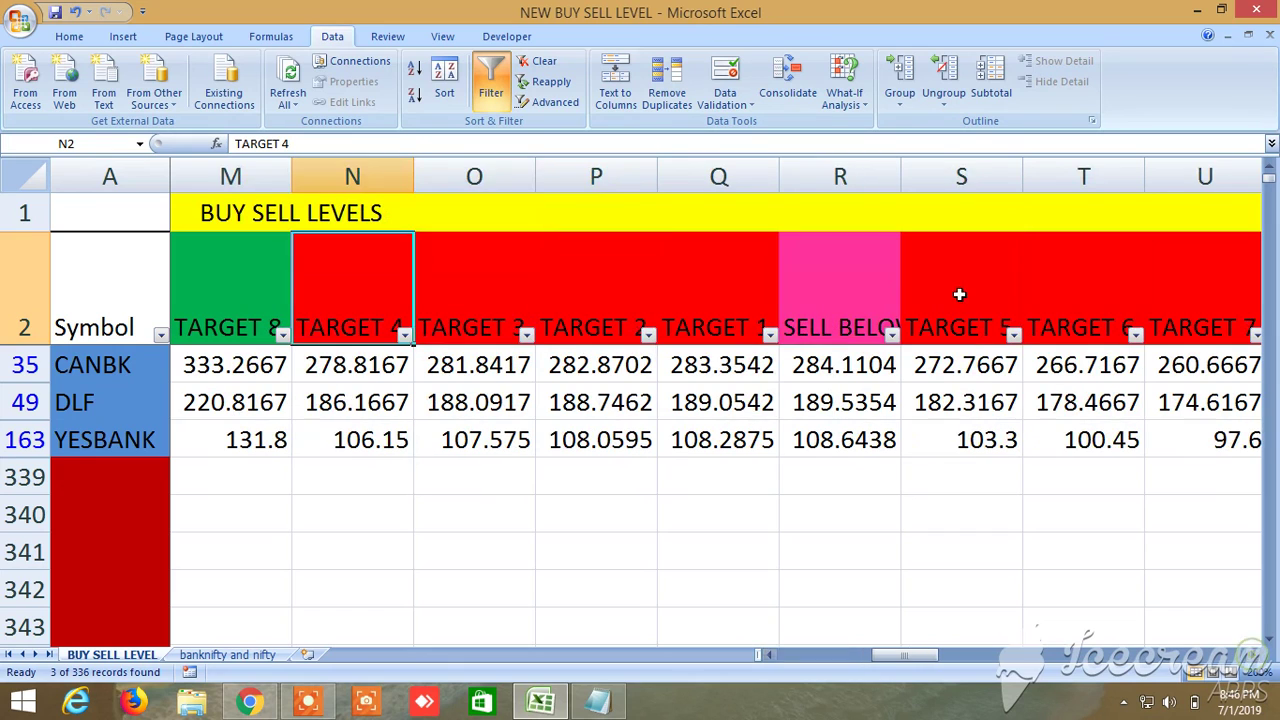
click(960, 291)
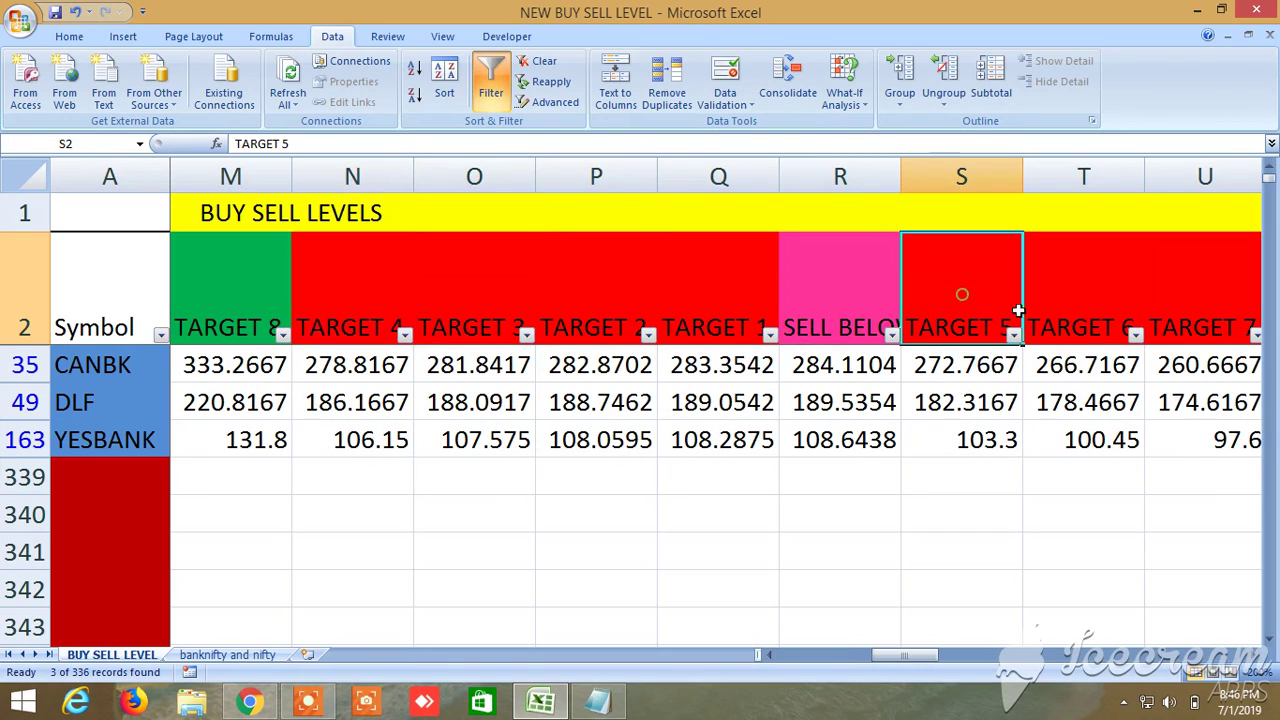
click(1257, 658)
click(1257, 658)
click(1090, 295)
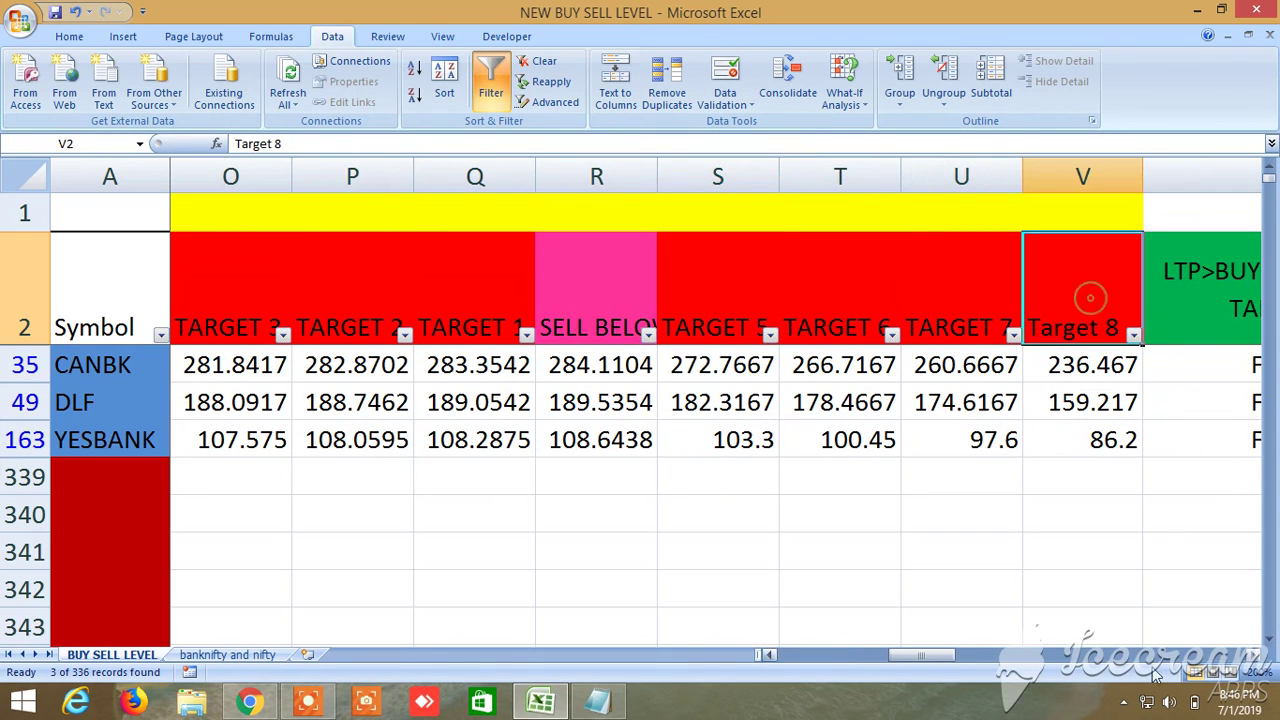
Examine the ALTERNATIVE BUY SELL LEVELS section, covering its BUY ABOVE and SELL BELOW columns with their three targets each
drag(772, 654, 772, 654)
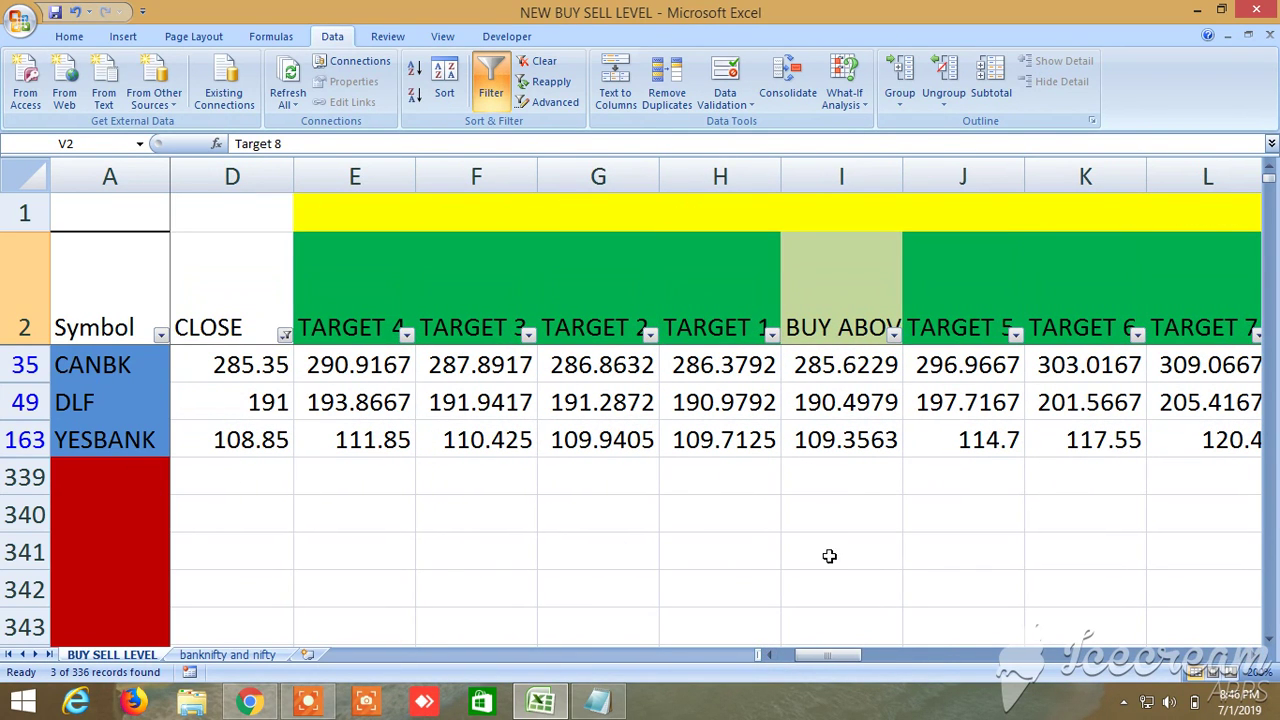
drag(1252, 660, 1252, 664)
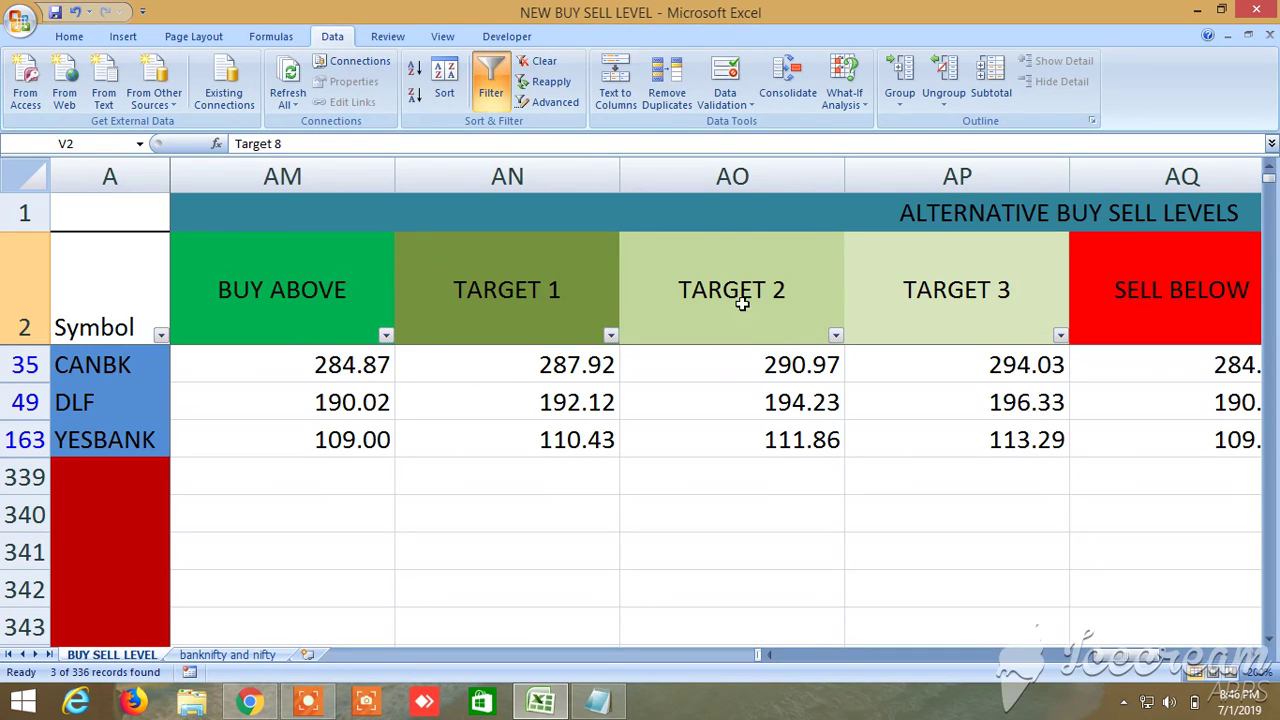
click(1257, 656)
click(1257, 656)
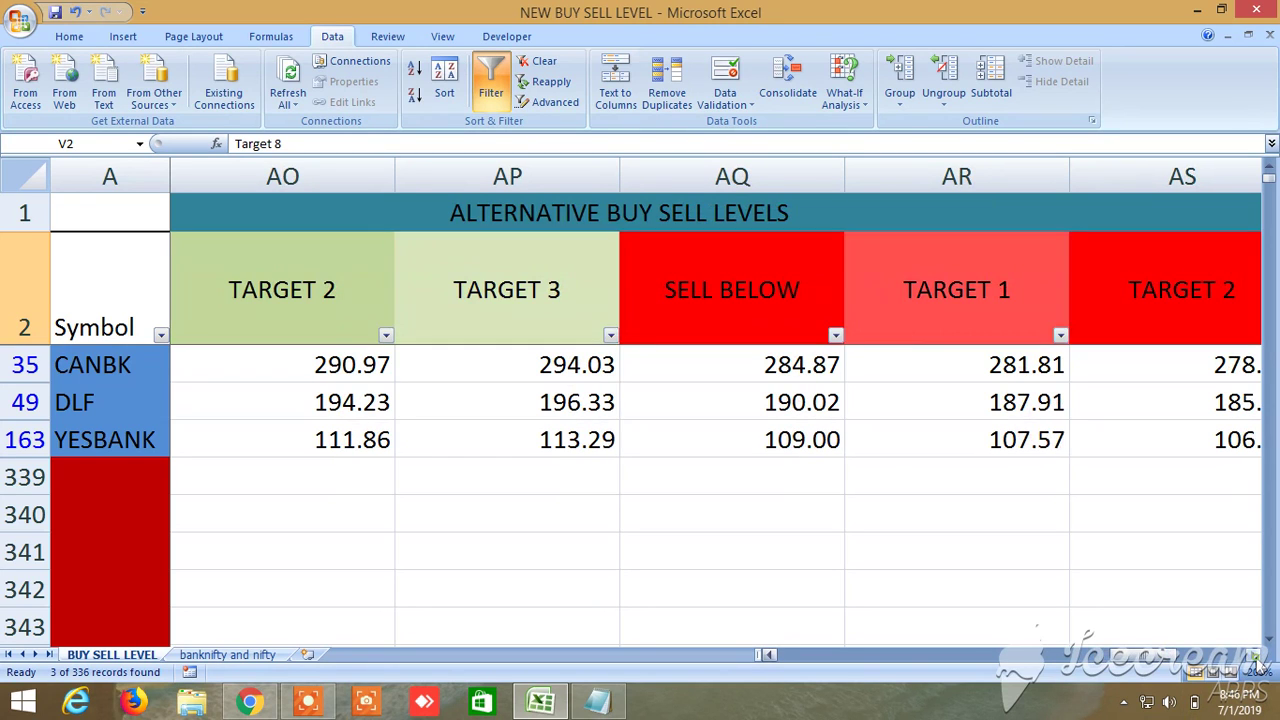
click(1257, 656)
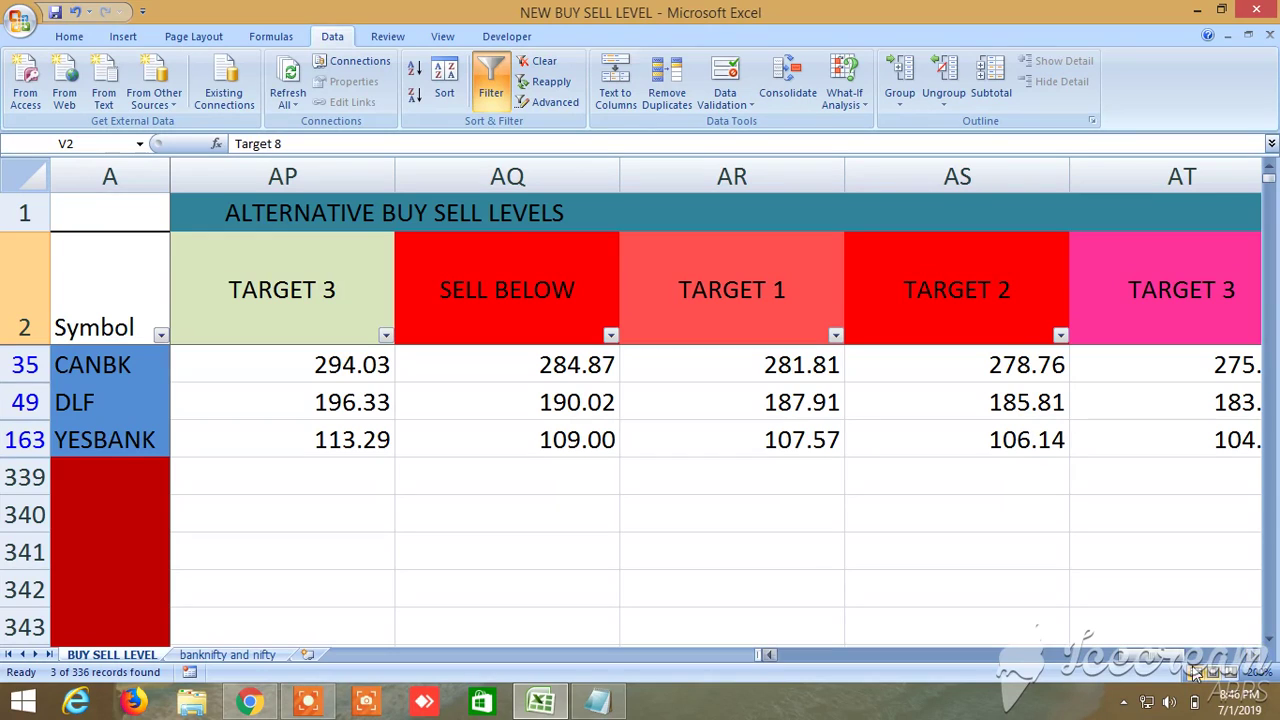
scroll(1148, 662, left, 4)
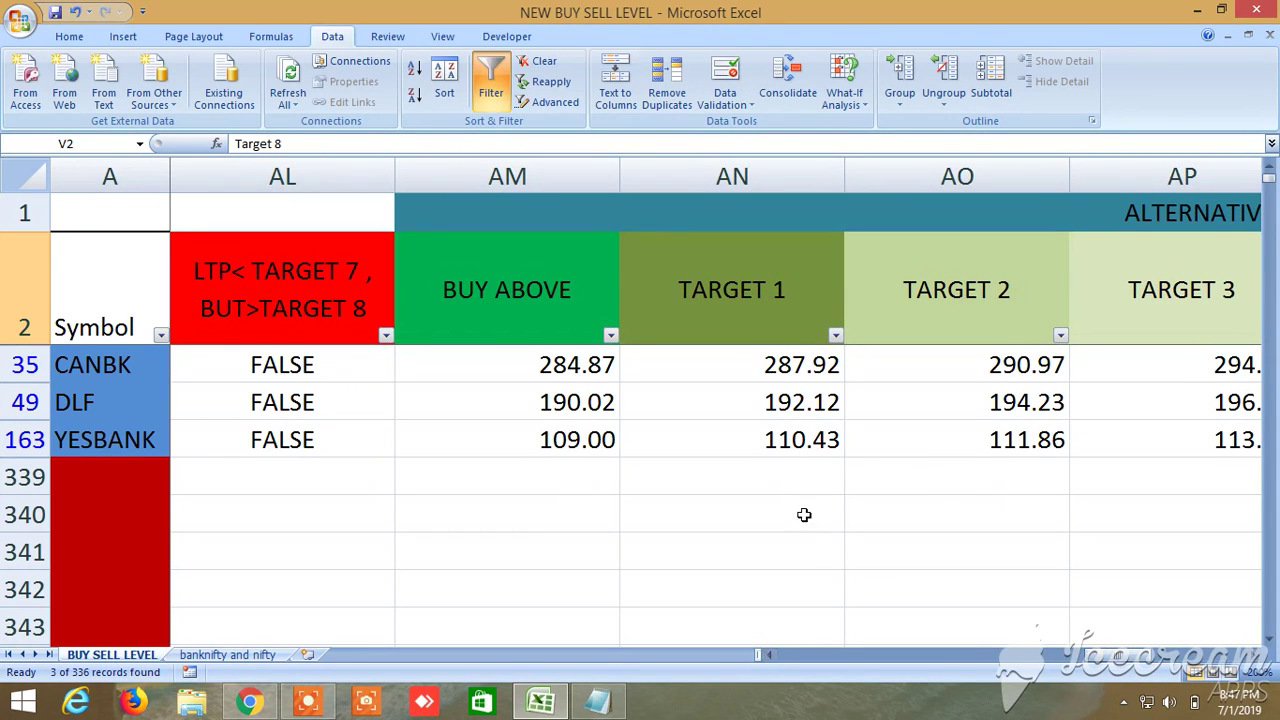
click(1257, 656)
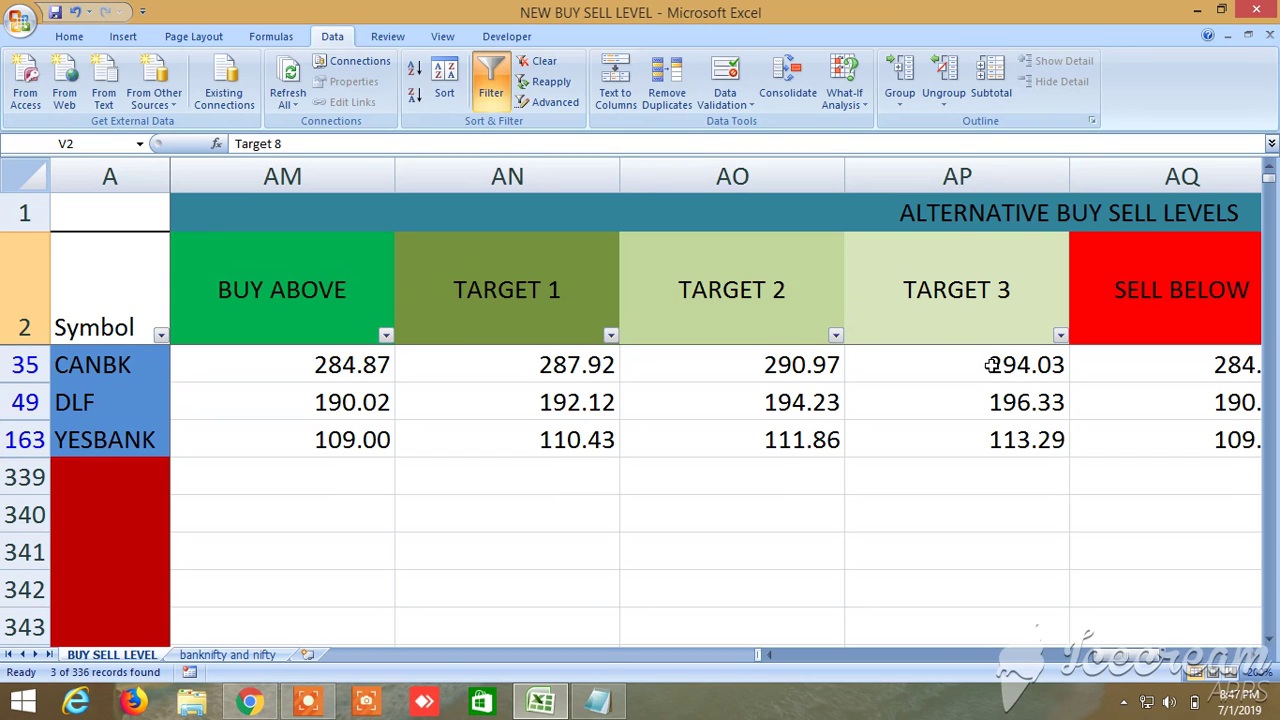
click(1256, 655)
click(1256, 655)
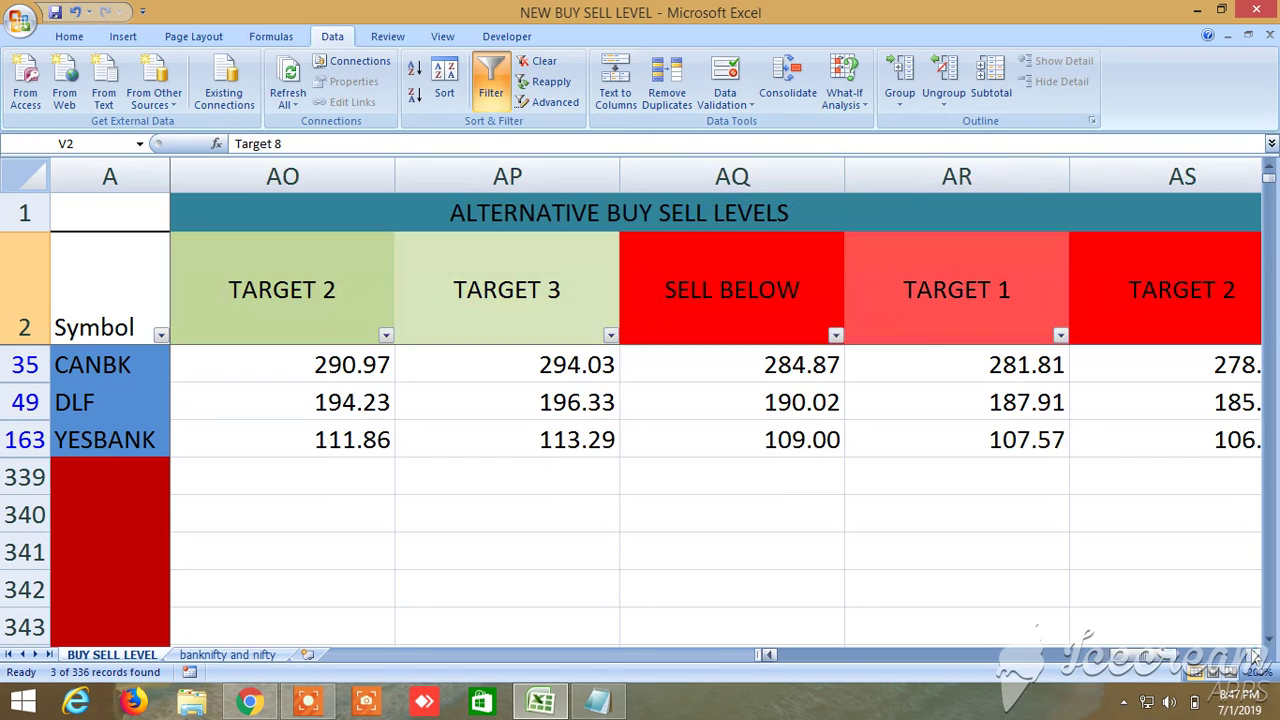
click(1256, 655)
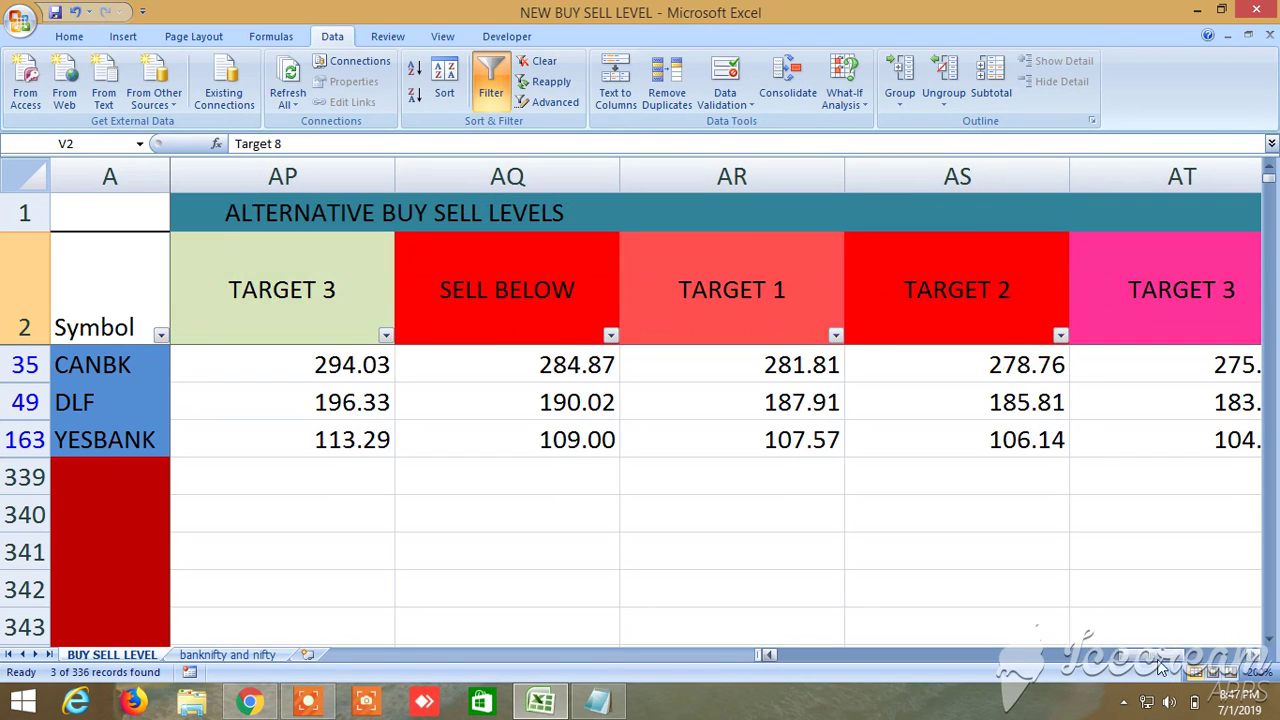
drag(1158, 663, 1135, 663)
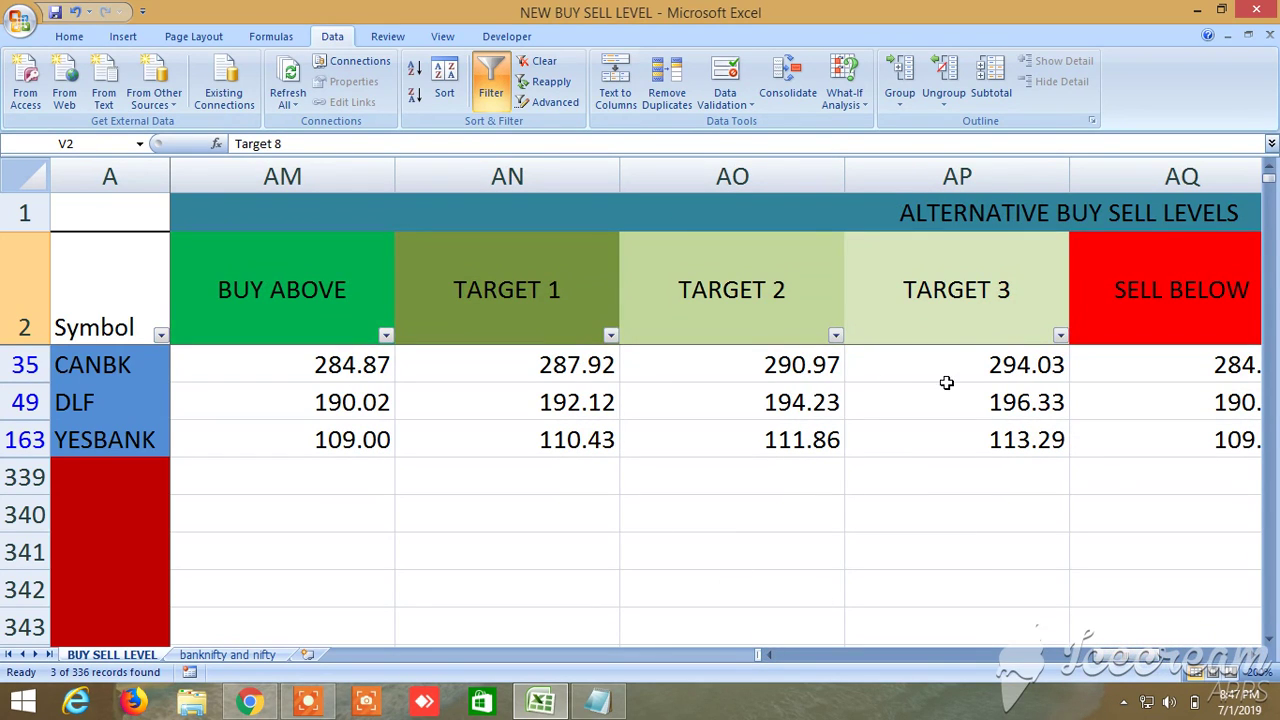
click(775, 367)
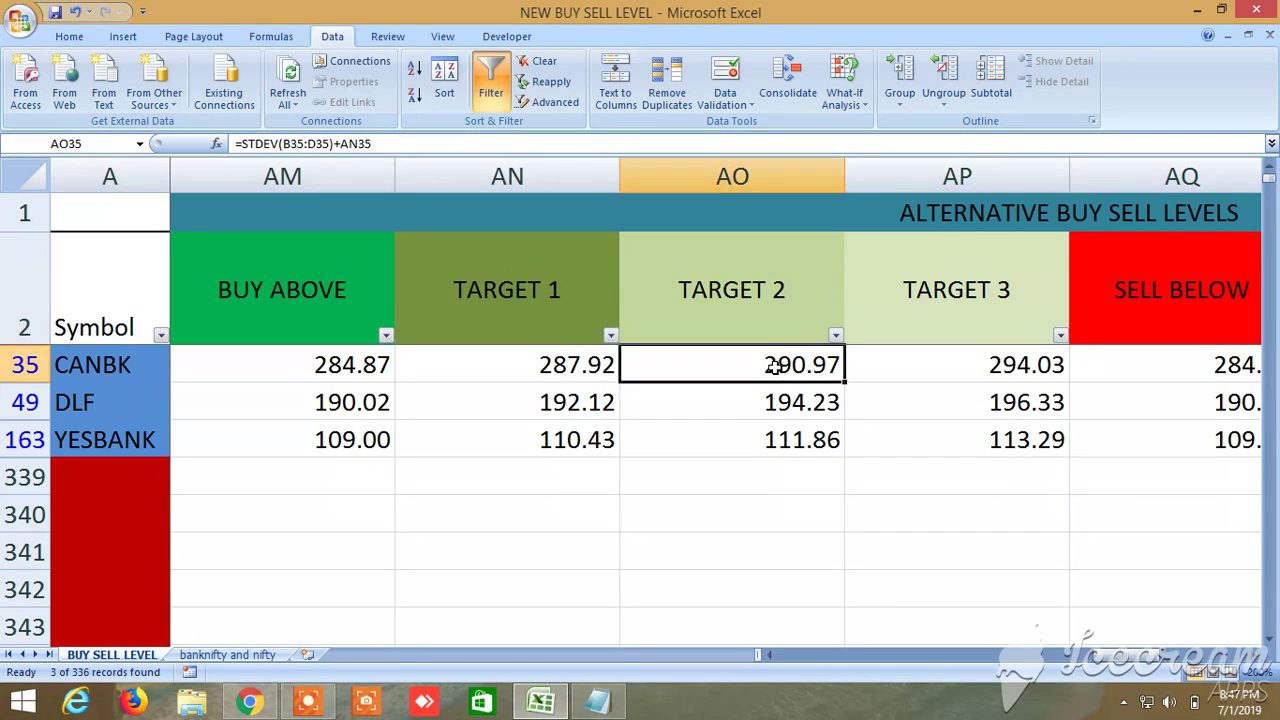
click(752, 590)
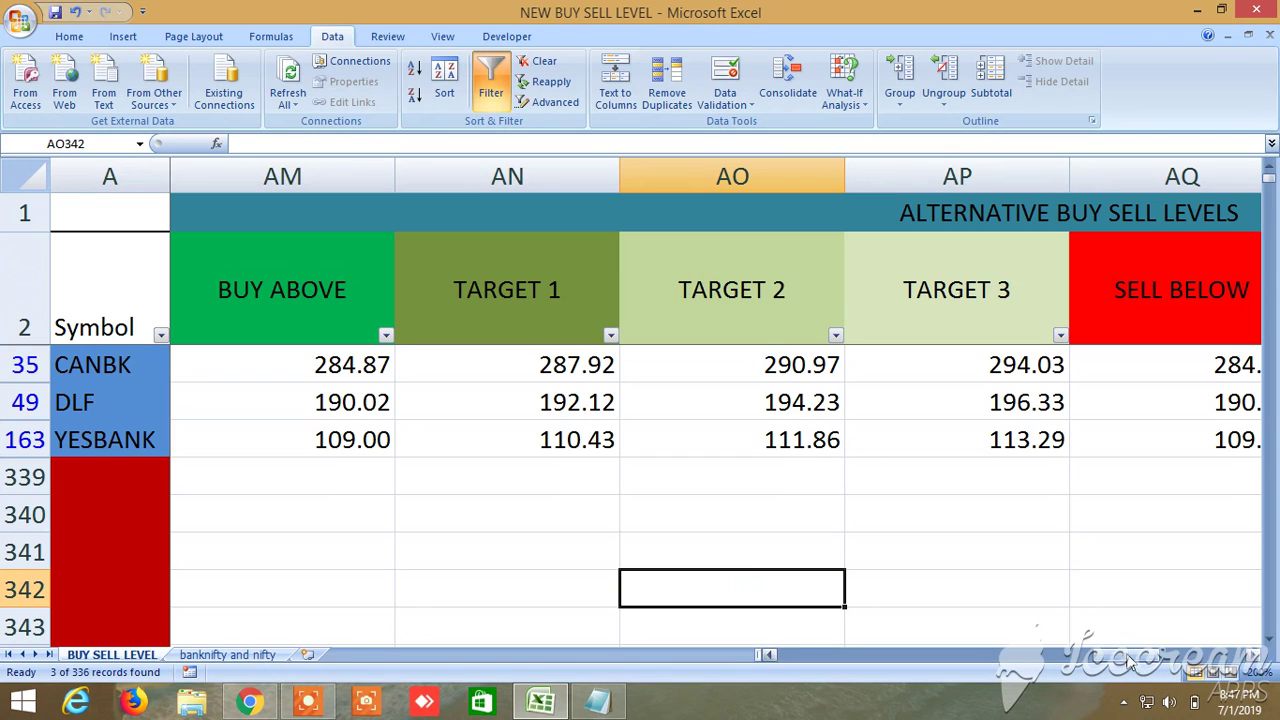
Remove the filter from the BUY SELL LEVEL sheet to list every symbol
drag(1128, 655, 1121, 660)
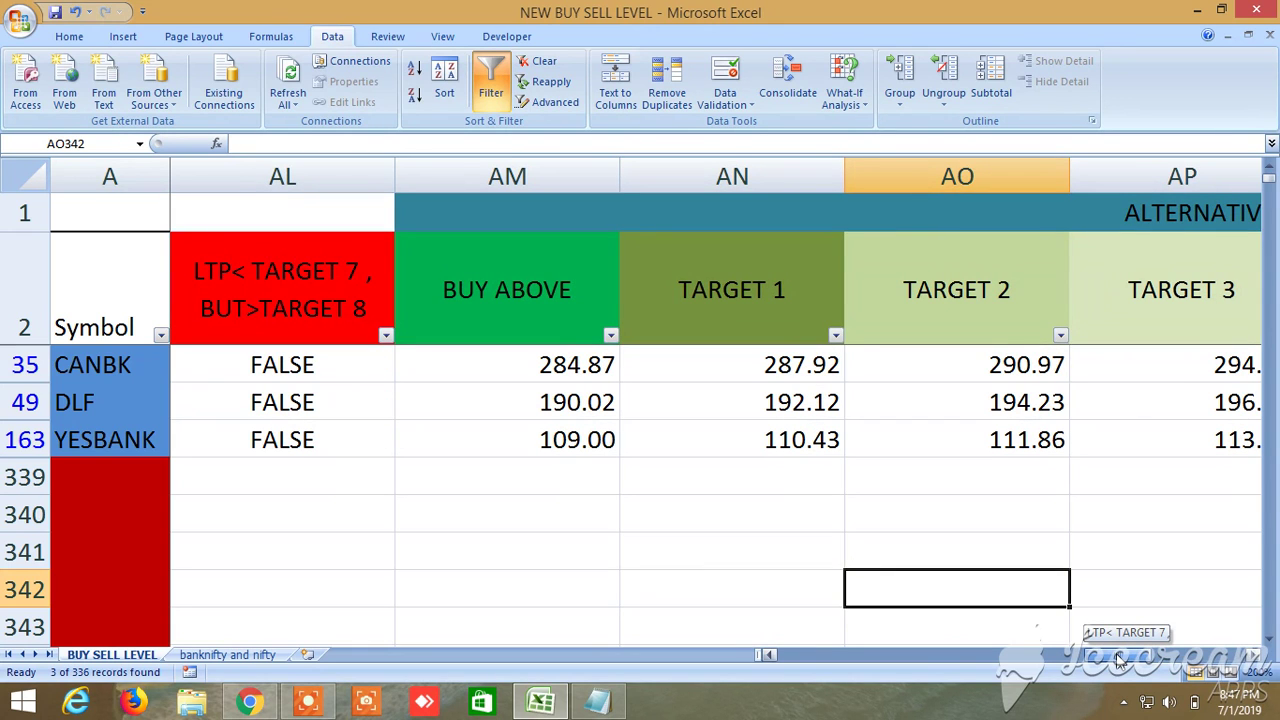
drag(1121, 660, 808, 665)
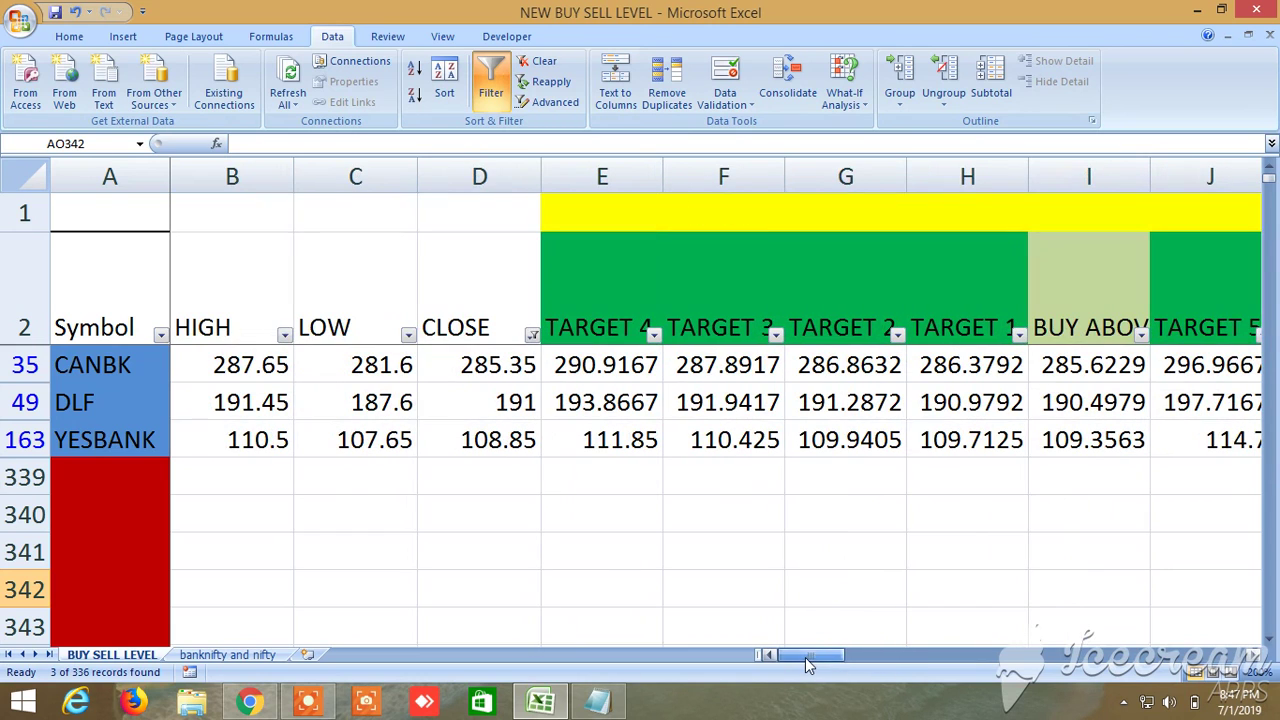
click(490, 90)
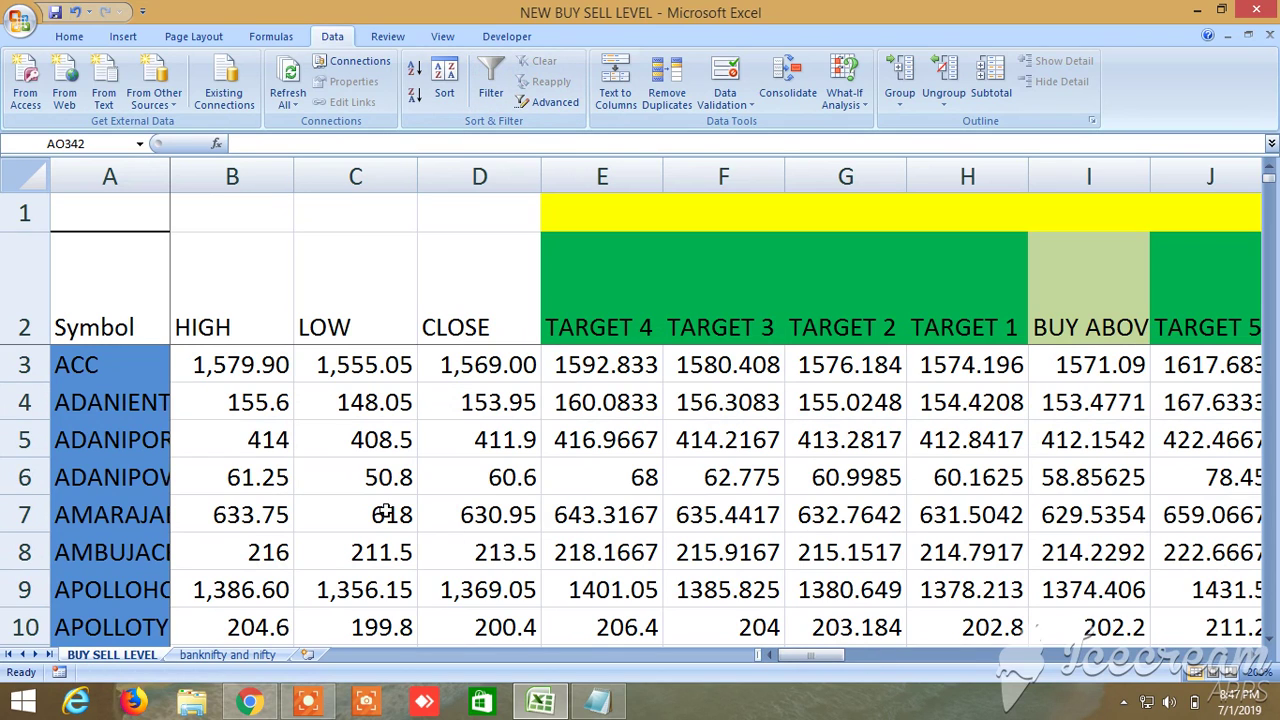
Look through the full symbol list, from the stocks down to the commodity, Bank Nifty and Nifty rows
scroll(341, 513, down, 4)
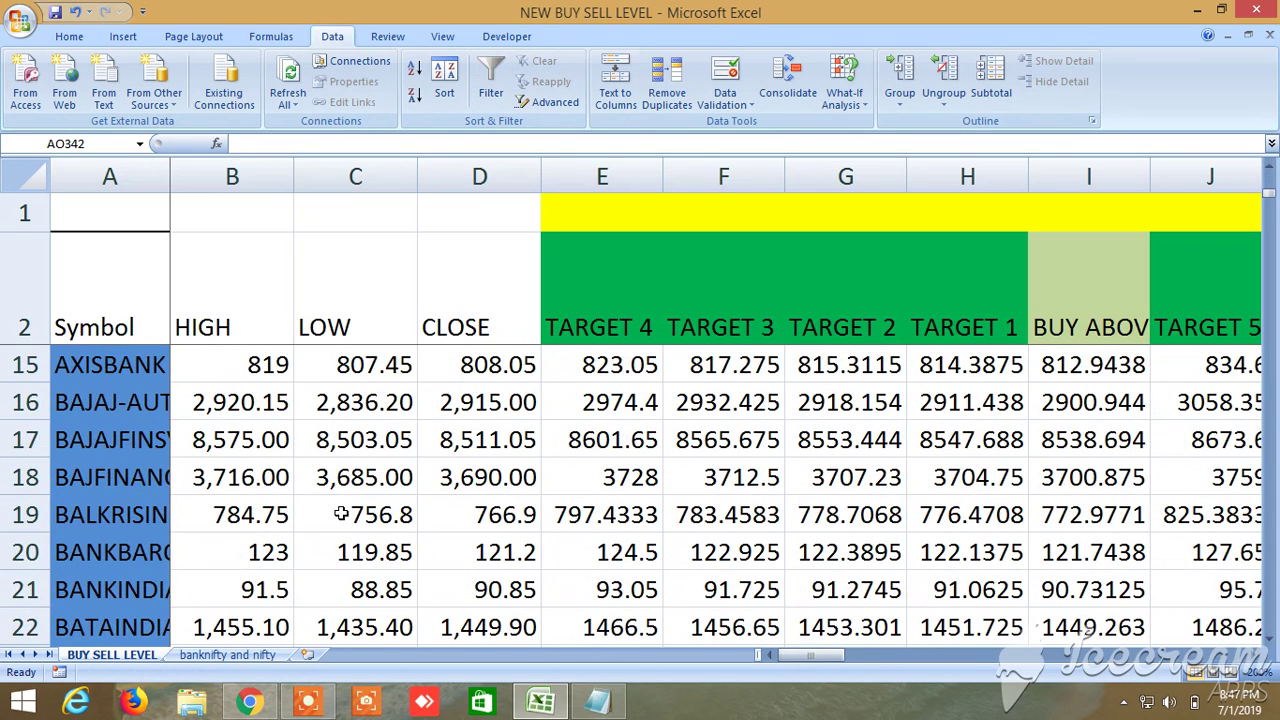
scroll(341, 513, down, 4)
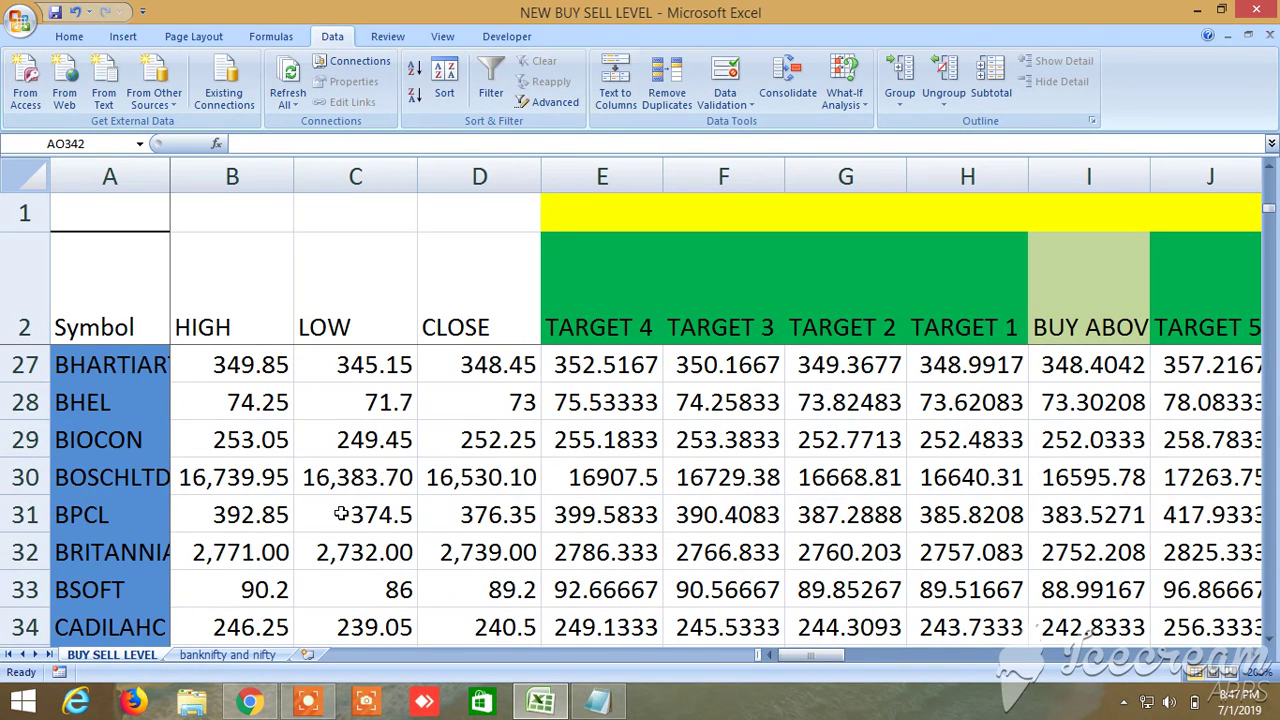
scroll(341, 513, down, 5)
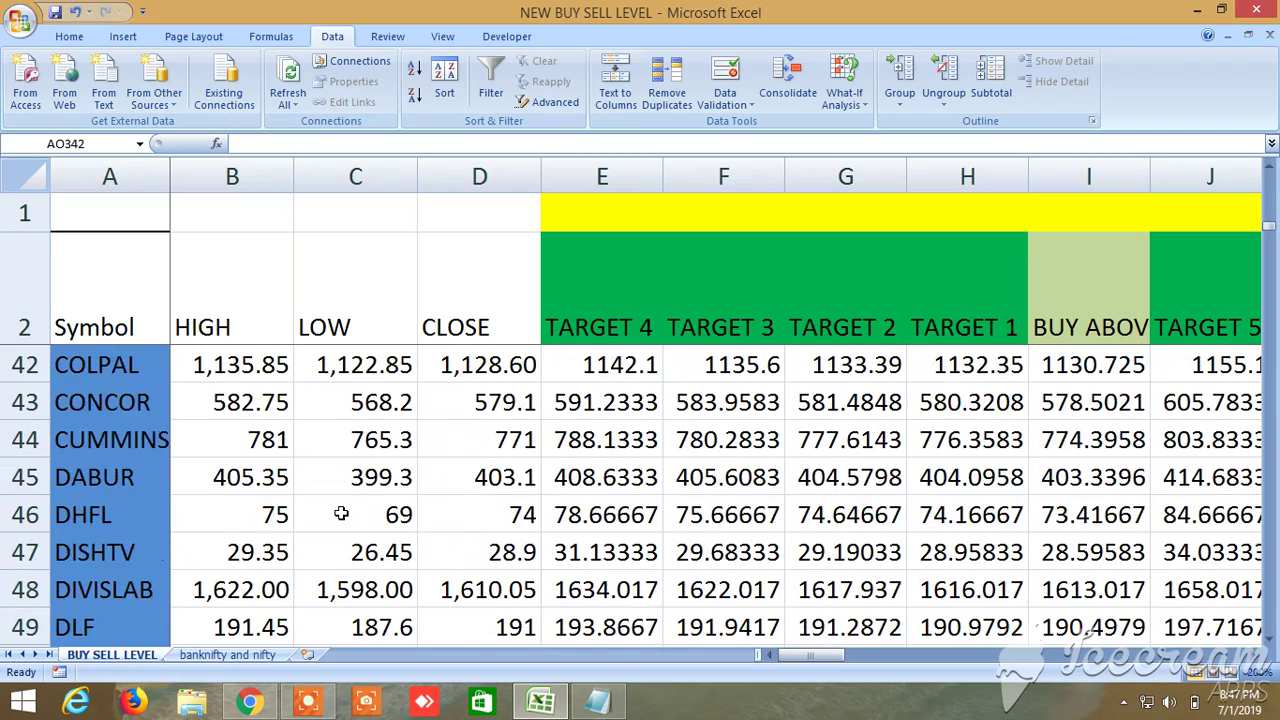
scroll(341, 513, down, 4)
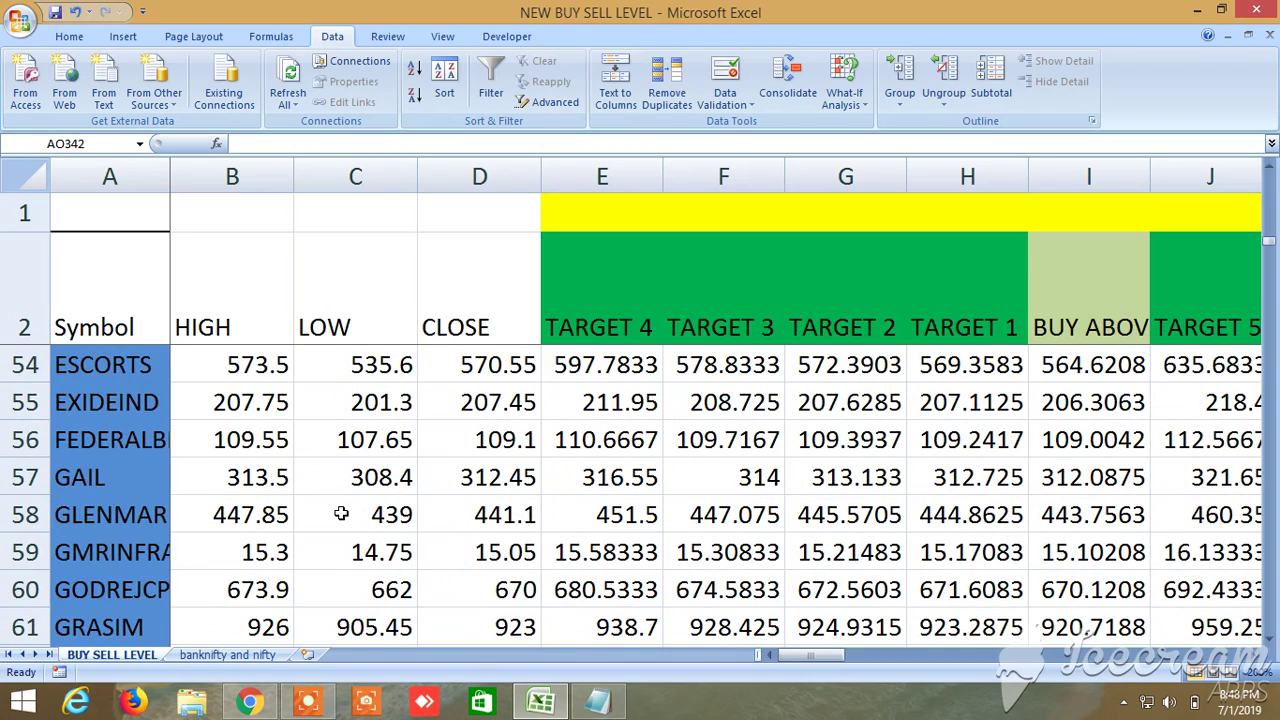
scroll(341, 513, down, 17)
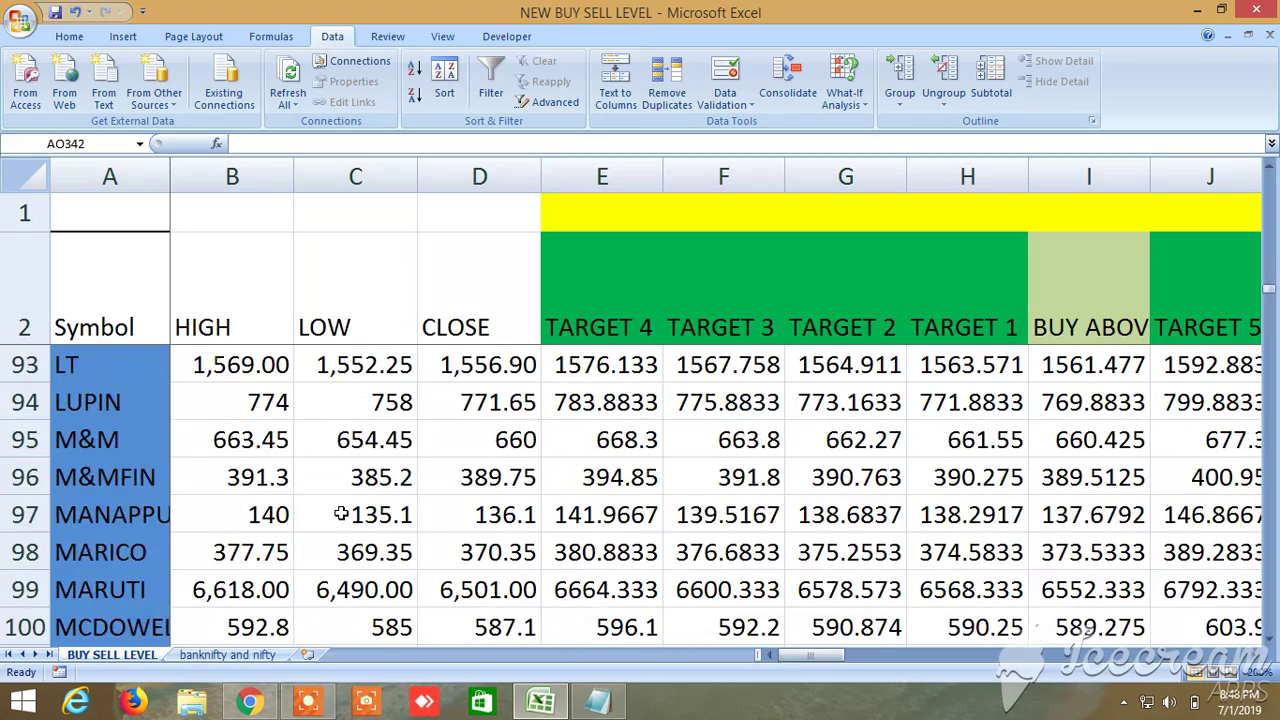
scroll(341, 513, down, 20)
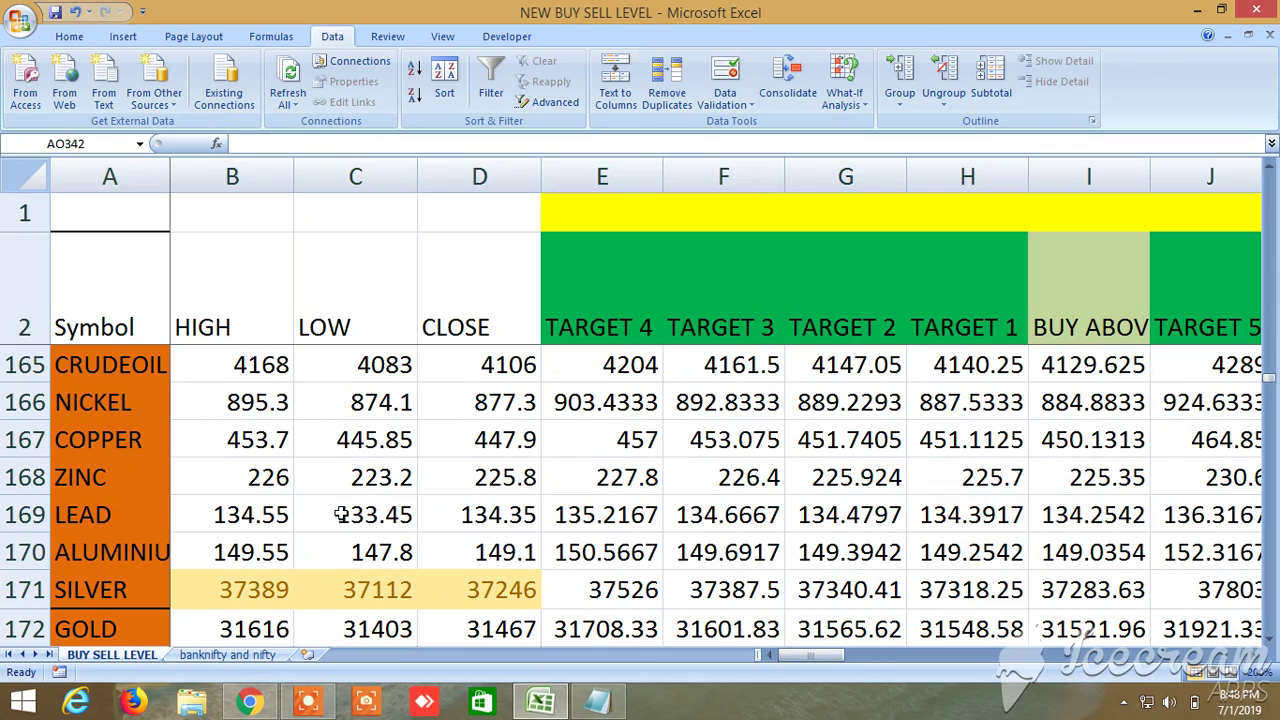
scroll(341, 513, down, 3)
scroll(341, 513, up, 1)
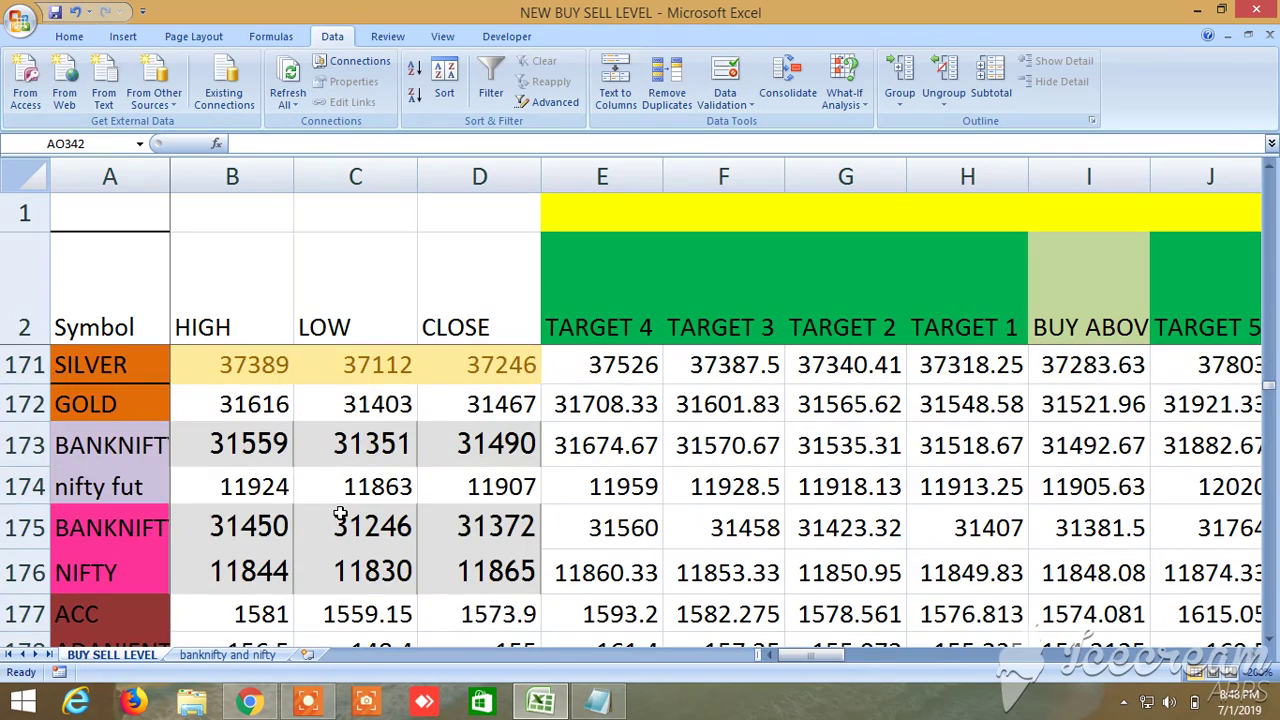
scroll(341, 513, down, 5)
scroll(341, 513, down, 5)
scroll(341, 513, up, 8)
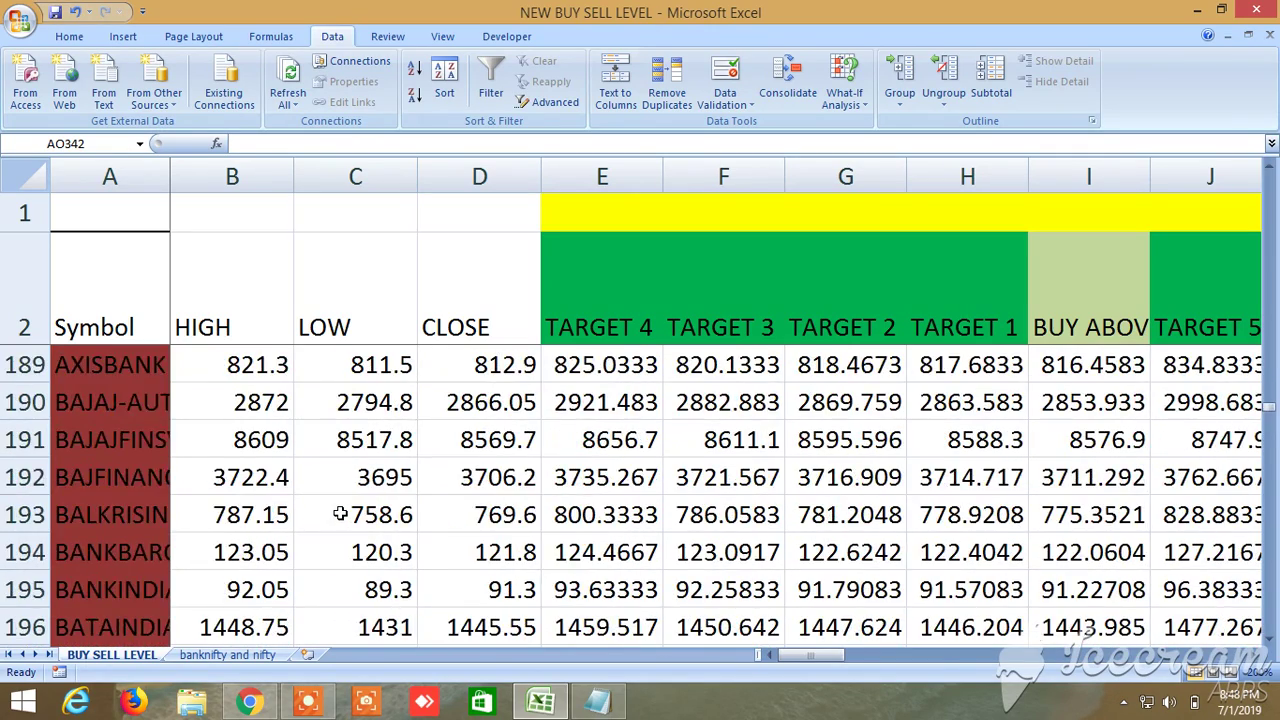
scroll(341, 513, up, 3)
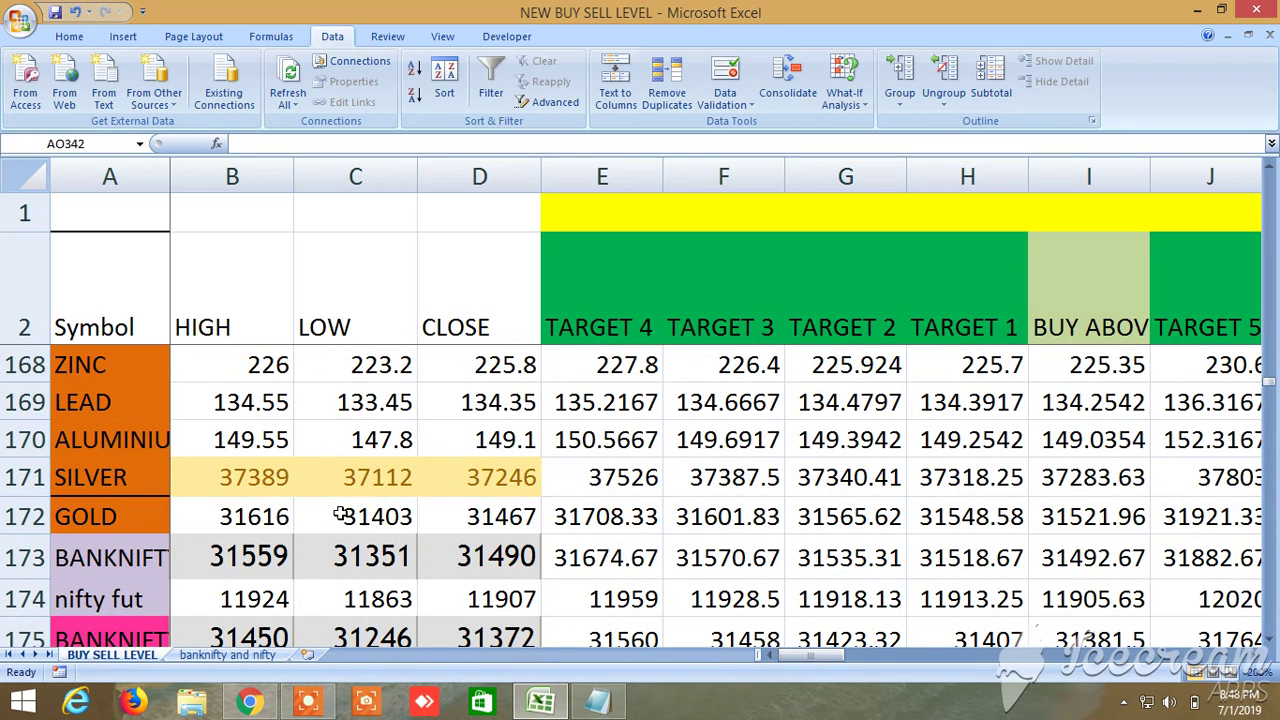
click(1268, 640)
click(1268, 641)
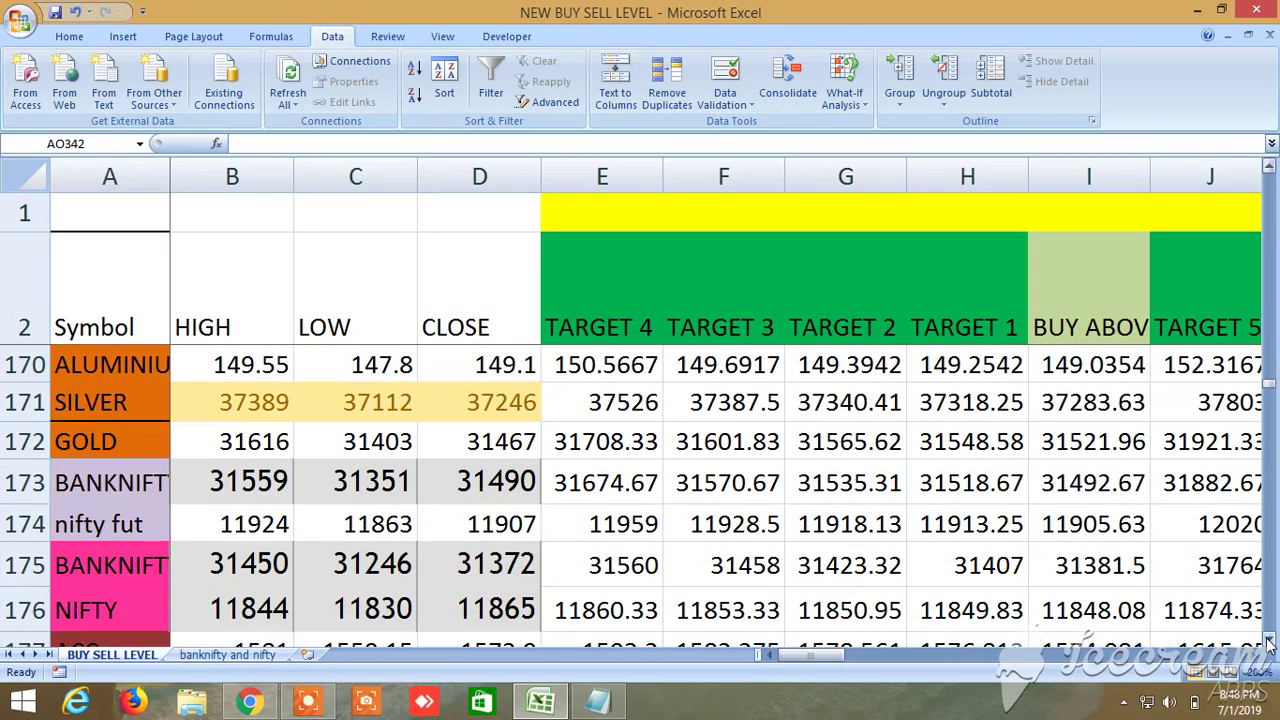
Review the BUY ABOVE level and its green TARGET 1 through TARGET 8 columns for the commodity, Bank Nifty and Nifty rows
click(1268, 643)
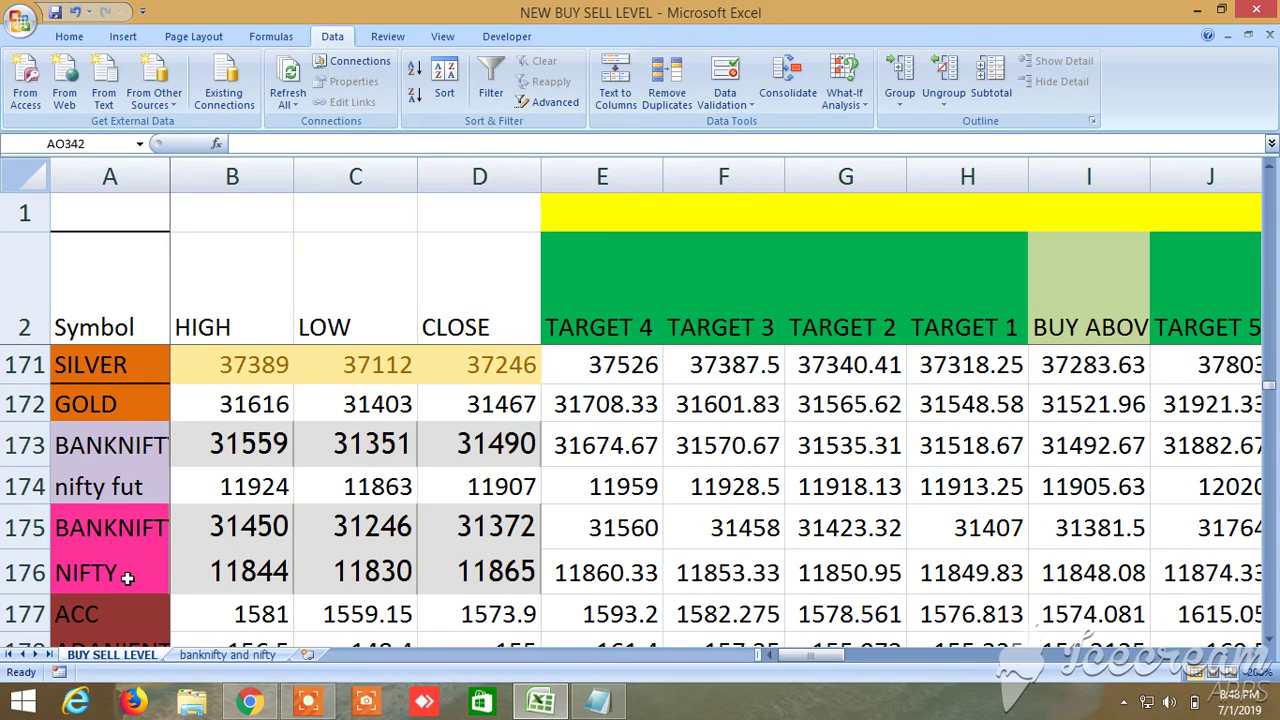
click(1254, 658)
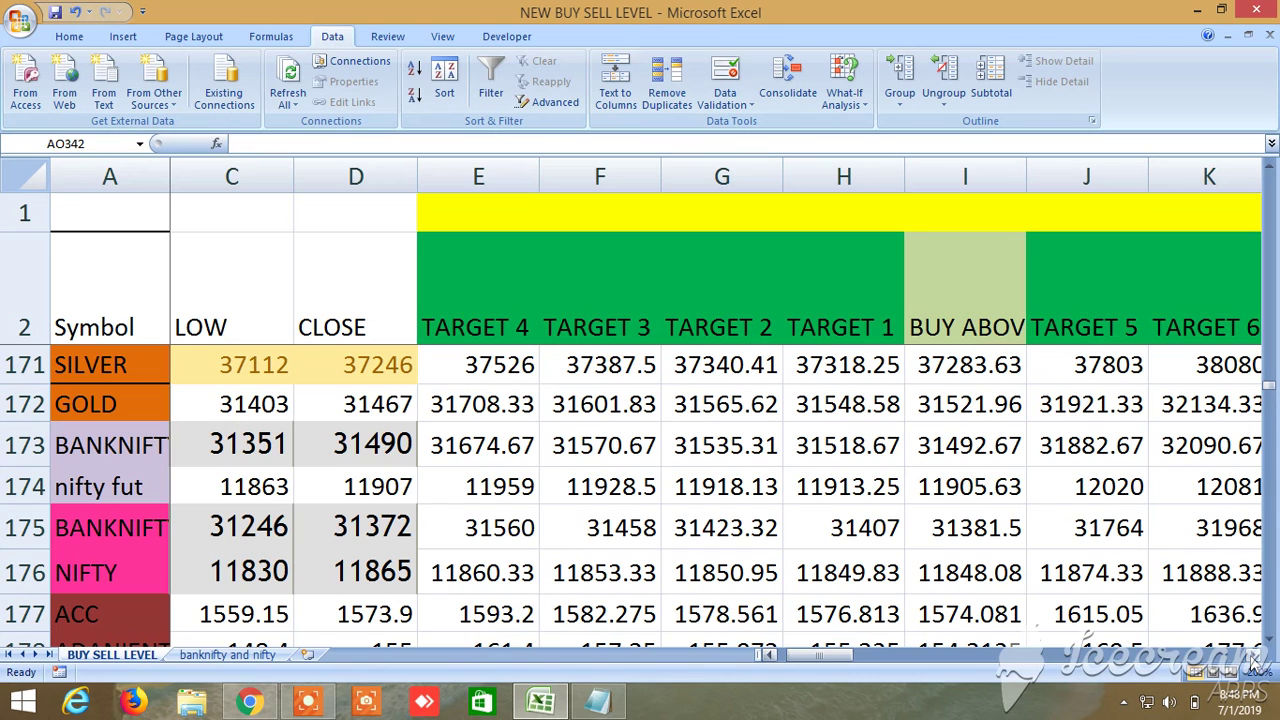
click(1254, 658)
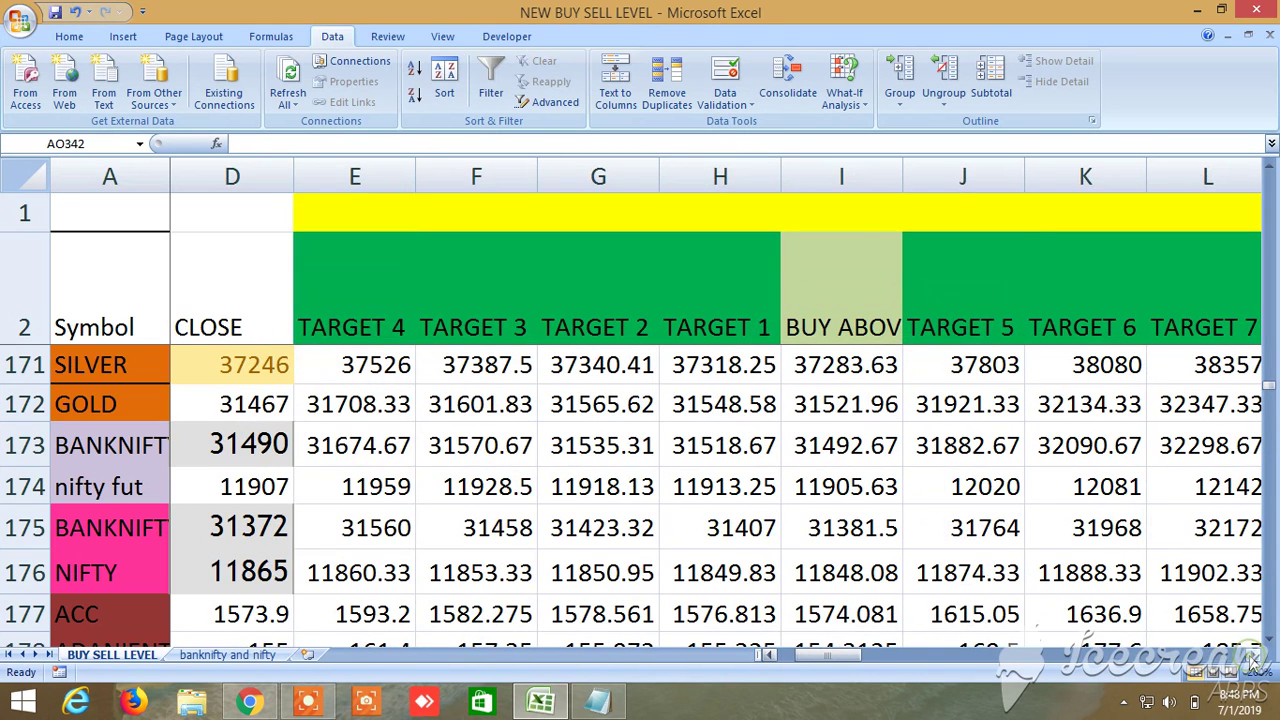
click(1254, 658)
click(1254, 658)
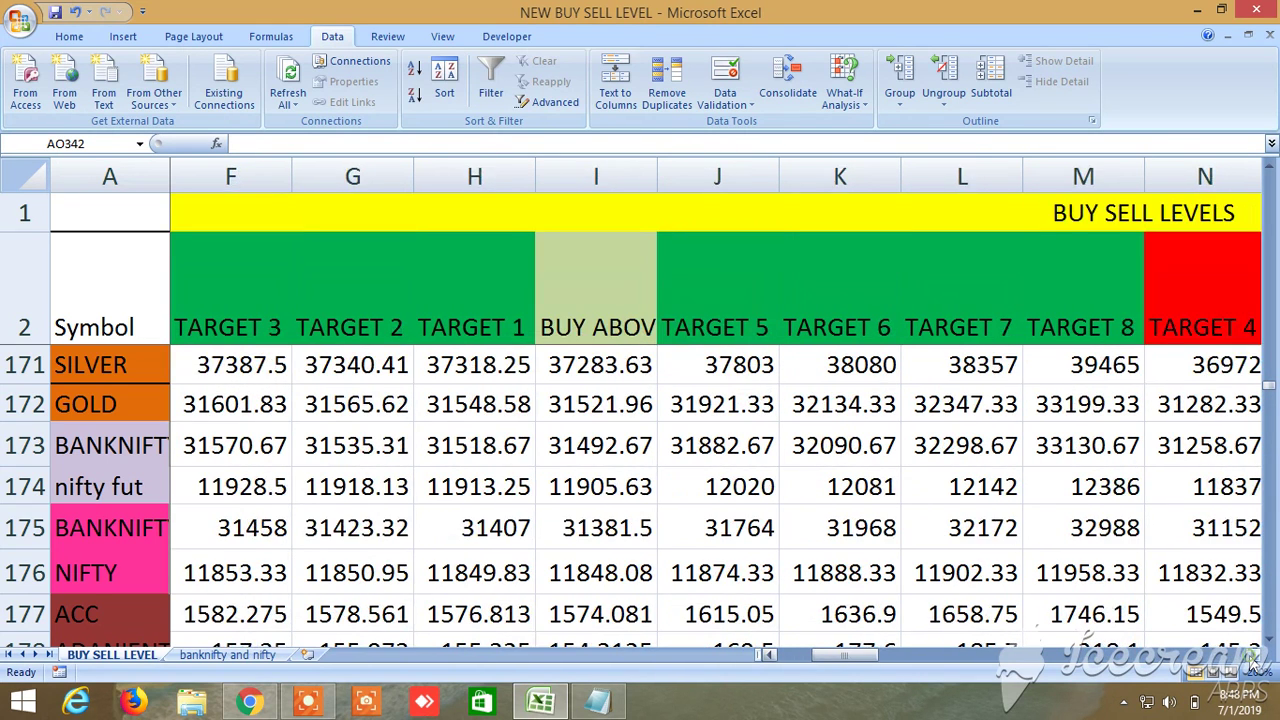
Review the SELL BELOW level and its red TARGET 1 through TARGET 8 columns for the commodity, Bank Nifty and Nifty rows
click(1254, 658)
click(1254, 658)
click(1254, 658)
click(1254, 658)
click(1254, 658)
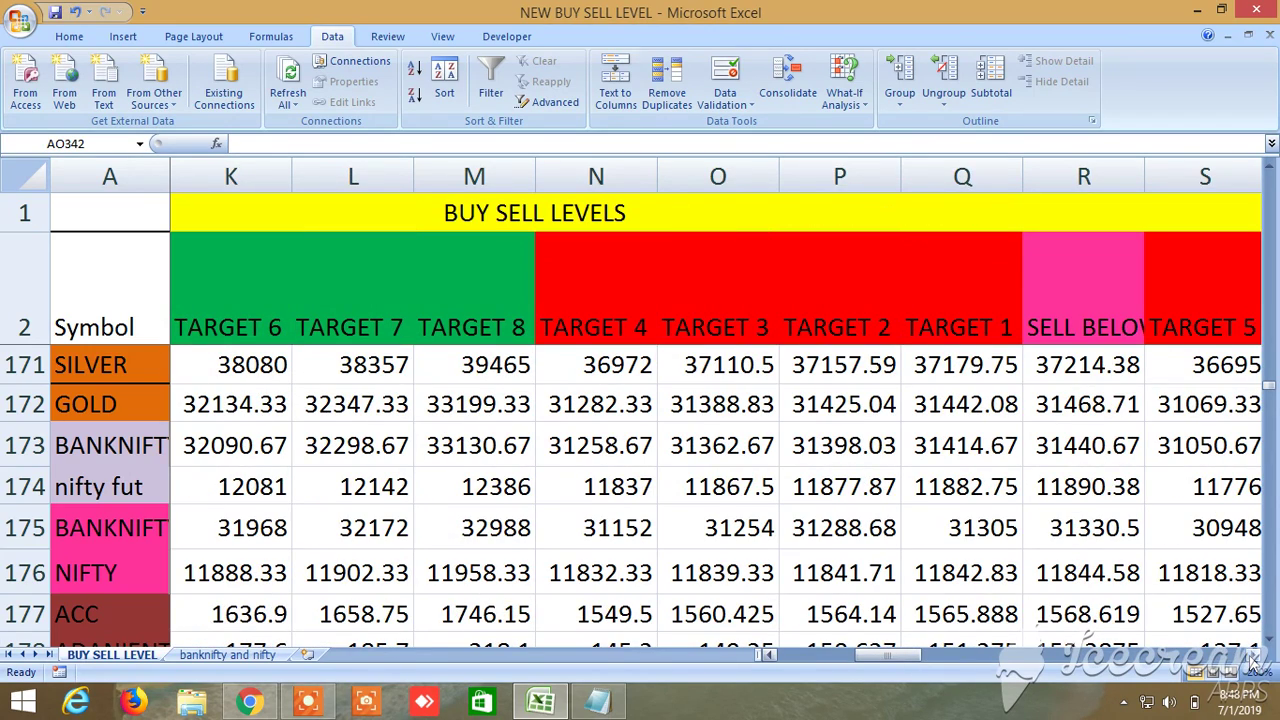
click(1254, 658)
click(1254, 658)
click(1254, 658)
click(1254, 658)
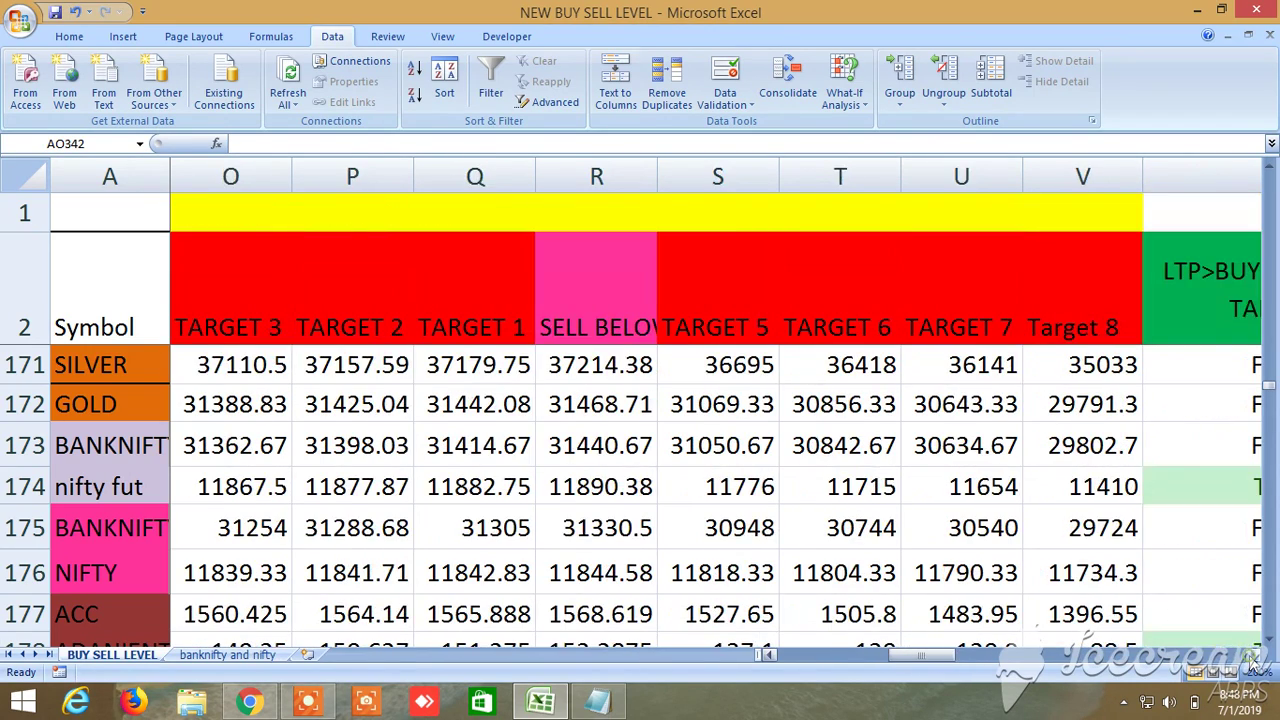
Examine the green LTP screening columns, which compare the last price with the buy level and its targets, for the same rows
click(1254, 658)
click(1254, 658)
click(1254, 658)
click(1254, 658)
click(1254, 658)
click(1254, 658)
click(1254, 658)
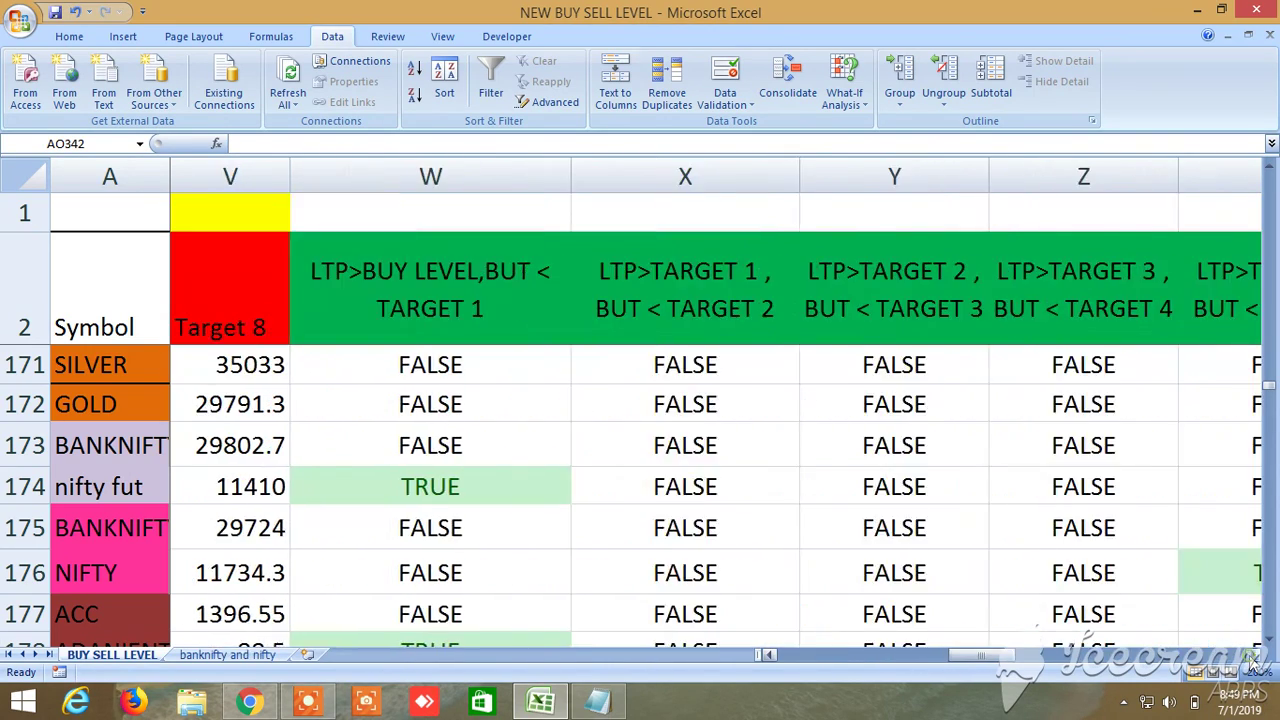
click(1254, 658)
click(1254, 658)
click(1254, 658)
click(1254, 658)
click(1254, 658)
click(1254, 658)
click(1254, 658)
click(1254, 658)
click(1254, 658)
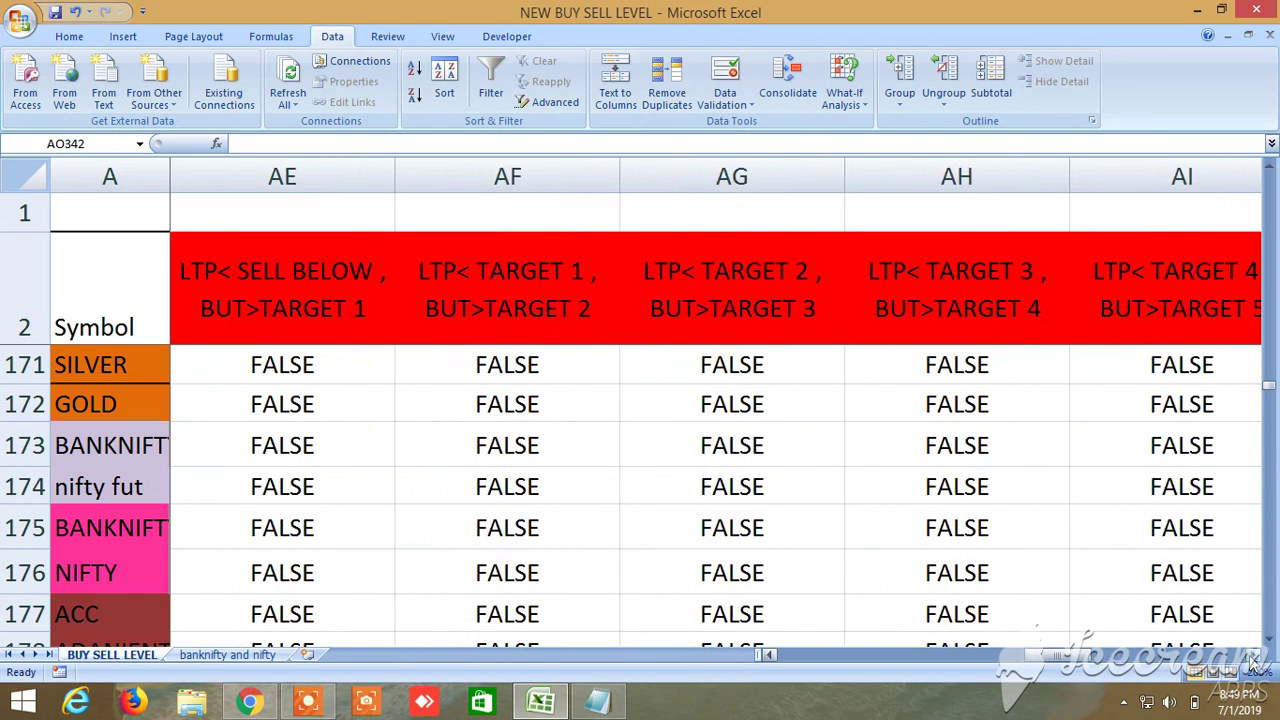
Examine the red LTP screening columns, which compare the last price with the sell level and targets down to TARGET 8
click(1254, 658)
click(1254, 658)
click(1254, 658)
click(1254, 658)
click(1254, 658)
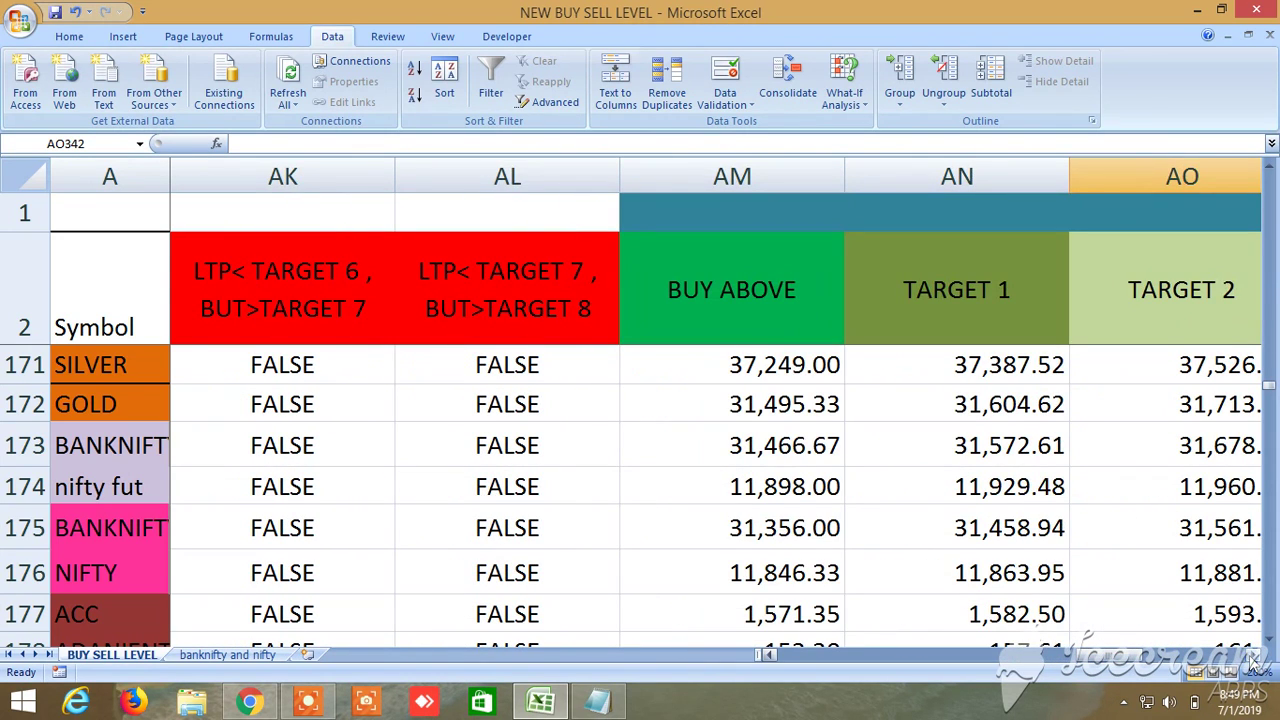
Check the ALTERNATIVE BUY SELL LEVELS for the commodity and index rows, then return to the HIGH, LOW and CLOSE columns
click(1254, 658)
click(1254, 658)
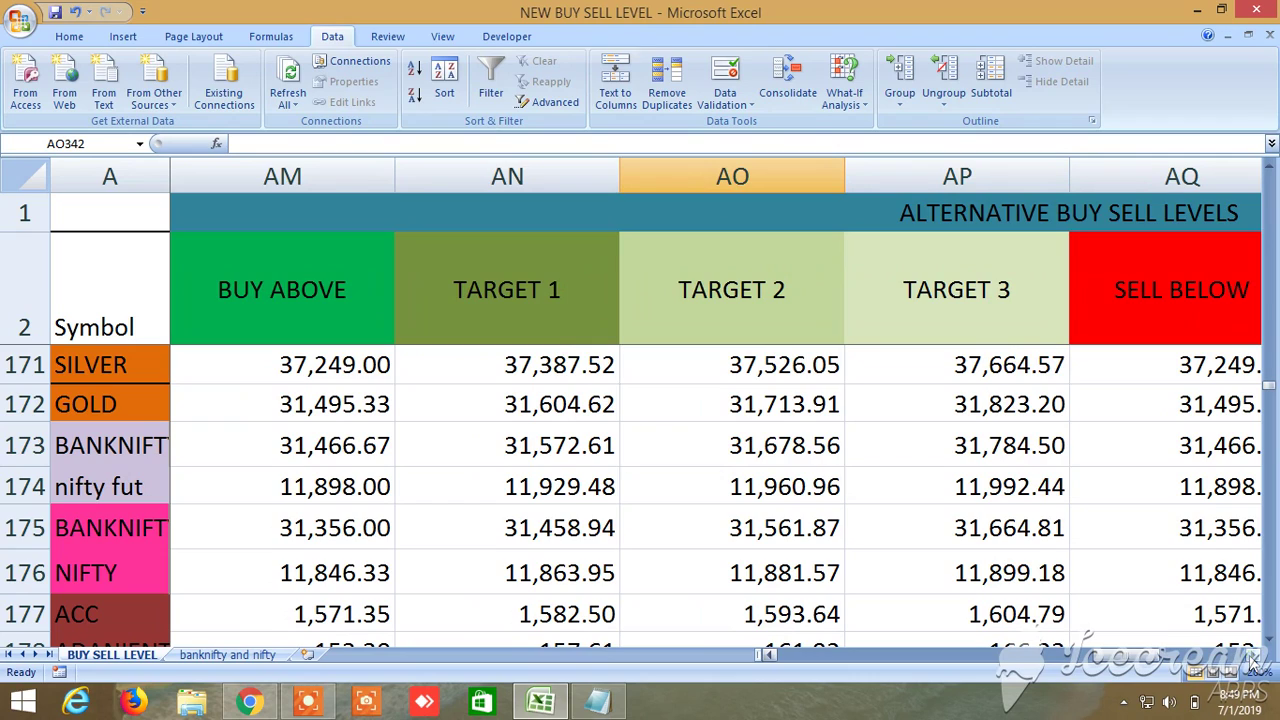
click(1254, 658)
click(1254, 658)
click(1254, 658)
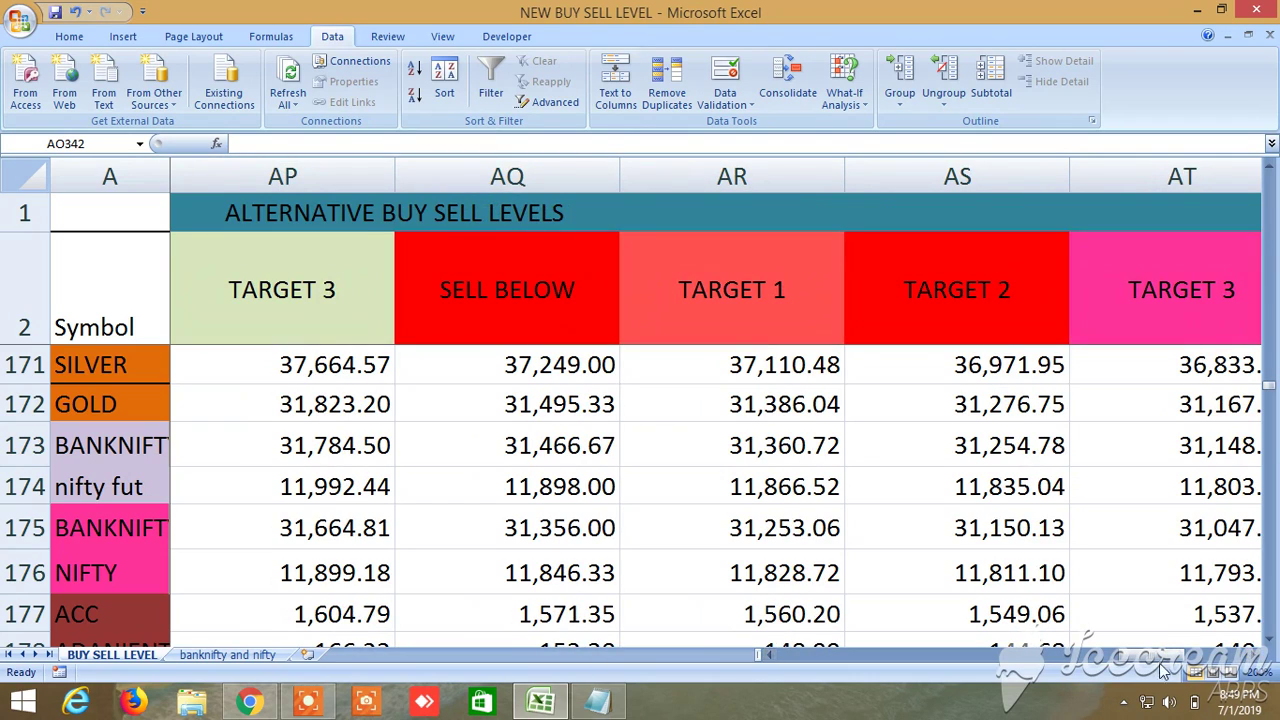
drag(1162, 660, 770, 658)
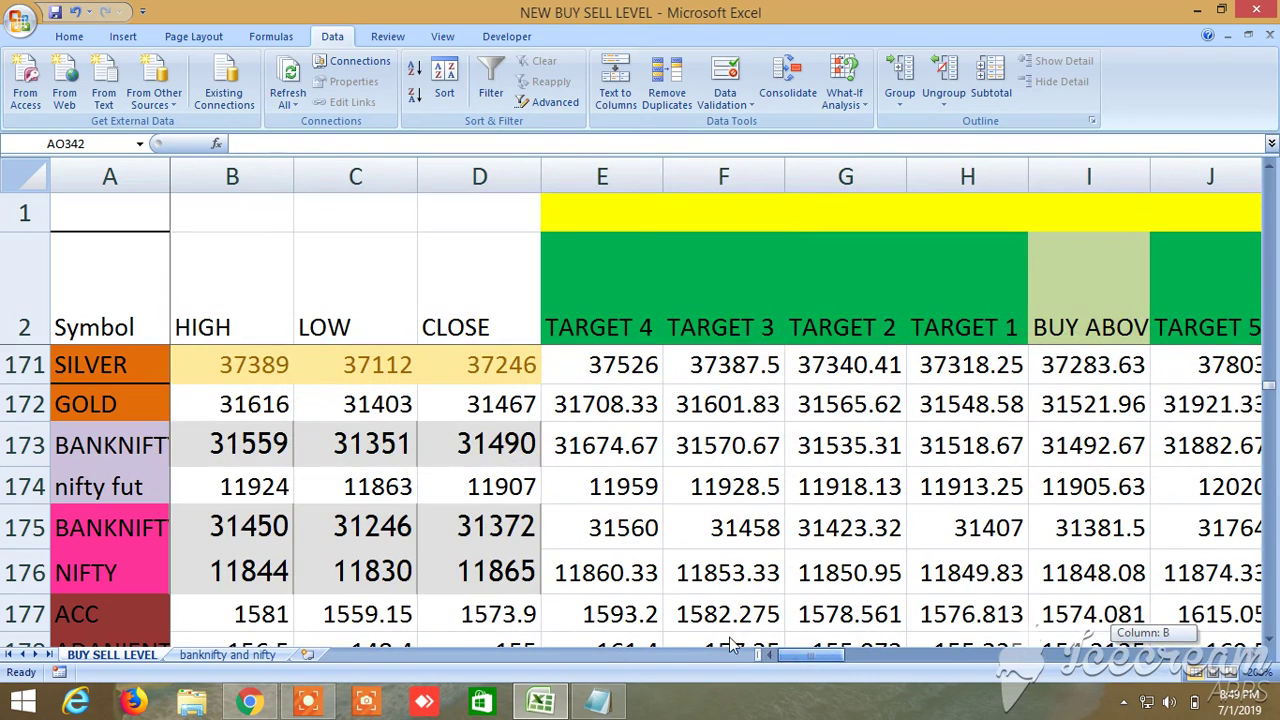
Switch to the NEW BUY SELL LEVELS notes in Notepad, read them through to the end, and close the file
click(598, 702)
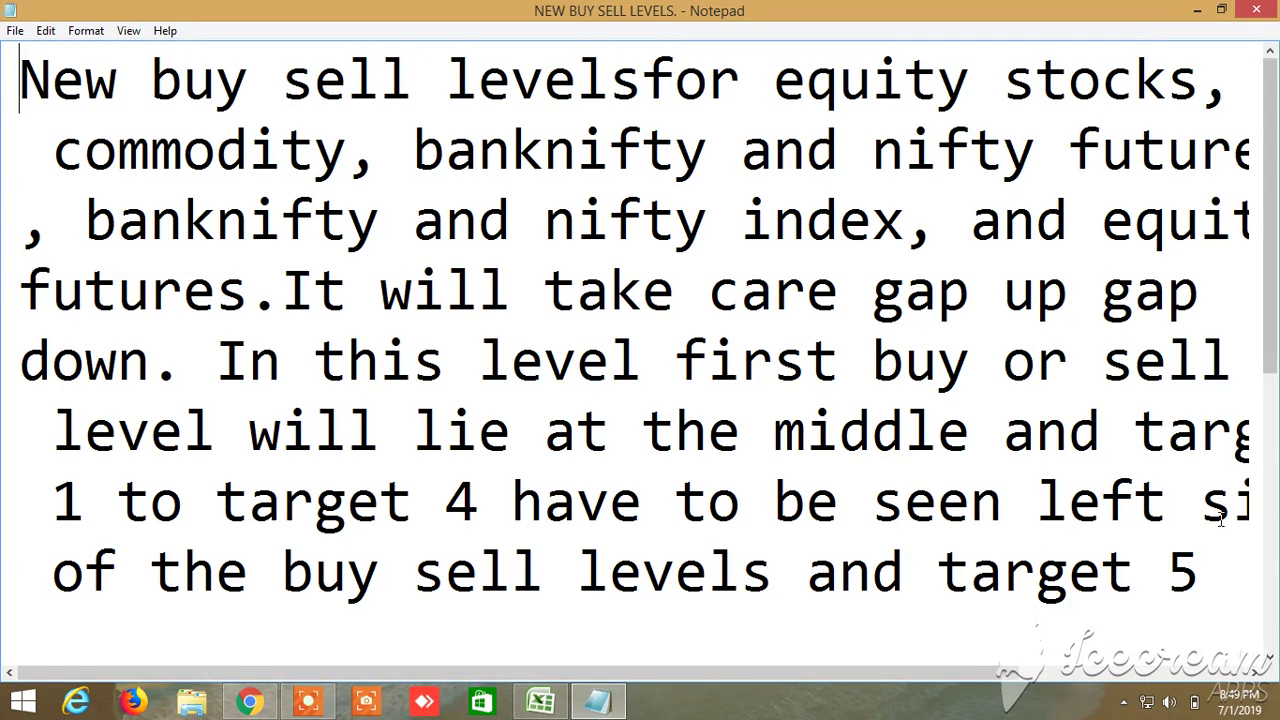
drag(990, 673, 995, 678)
drag(1015, 680, 1065, 688)
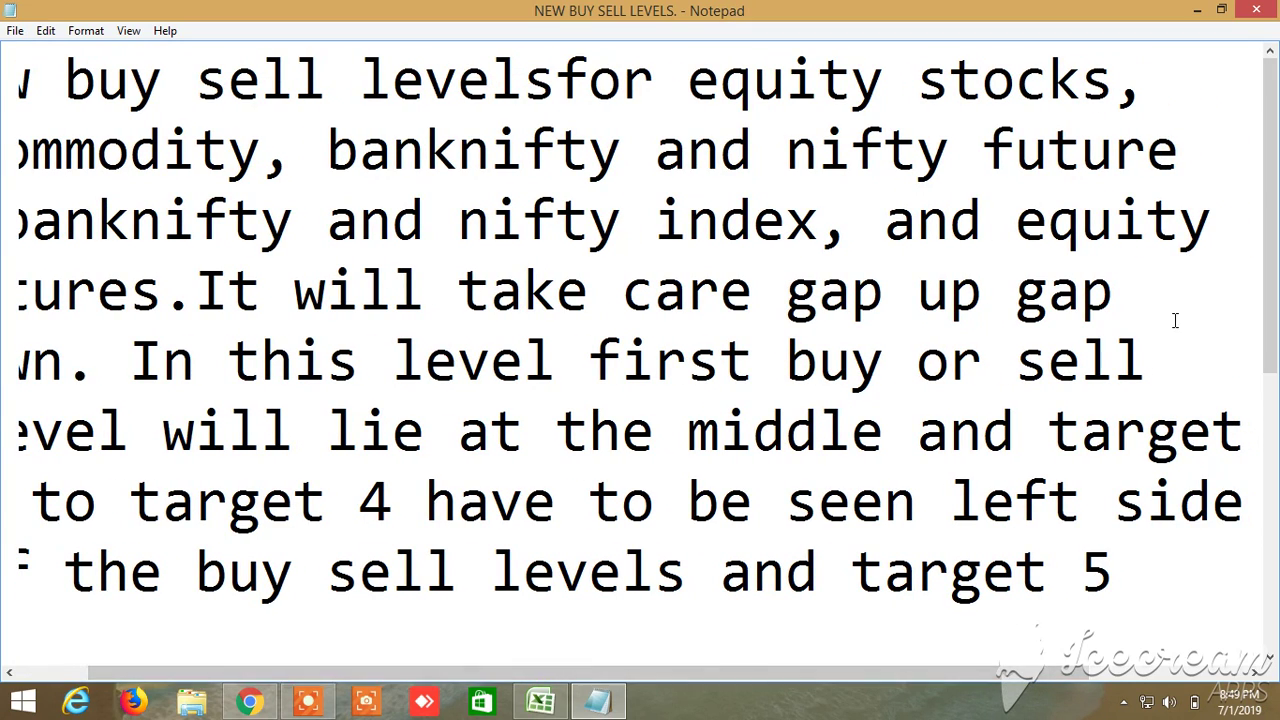
drag(1272, 335, 1270, 590)
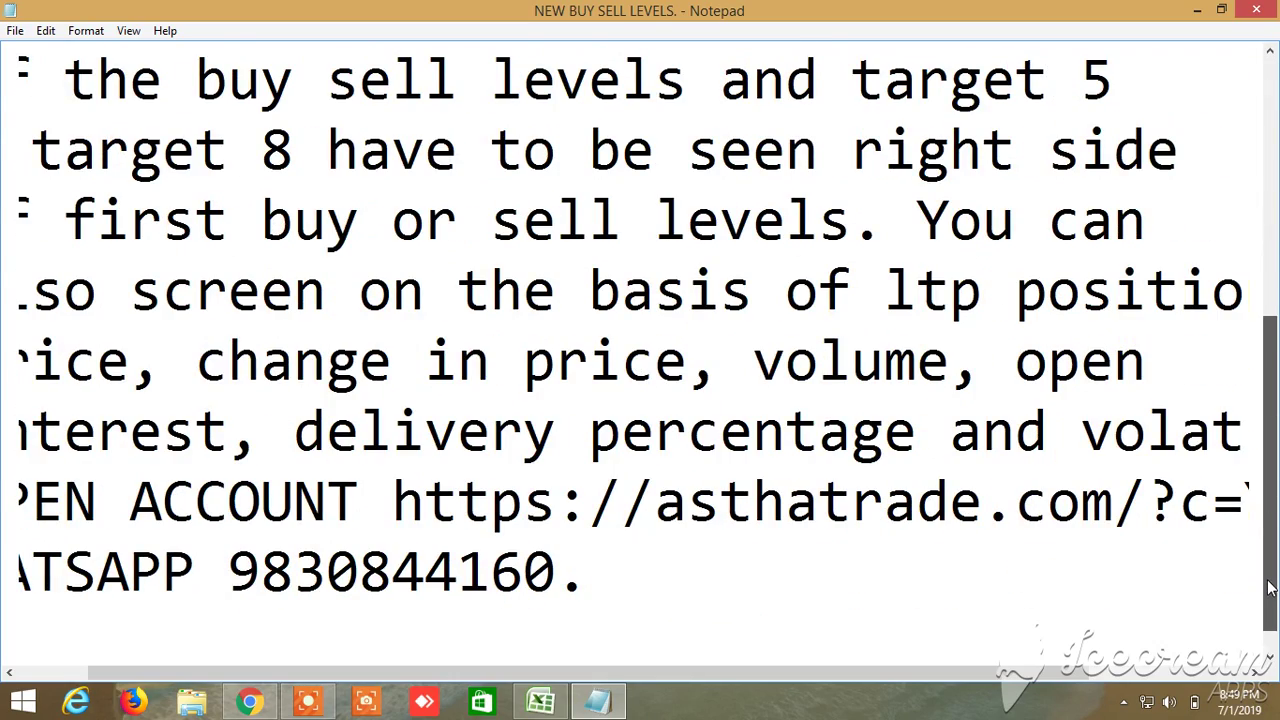
click(1258, 11)
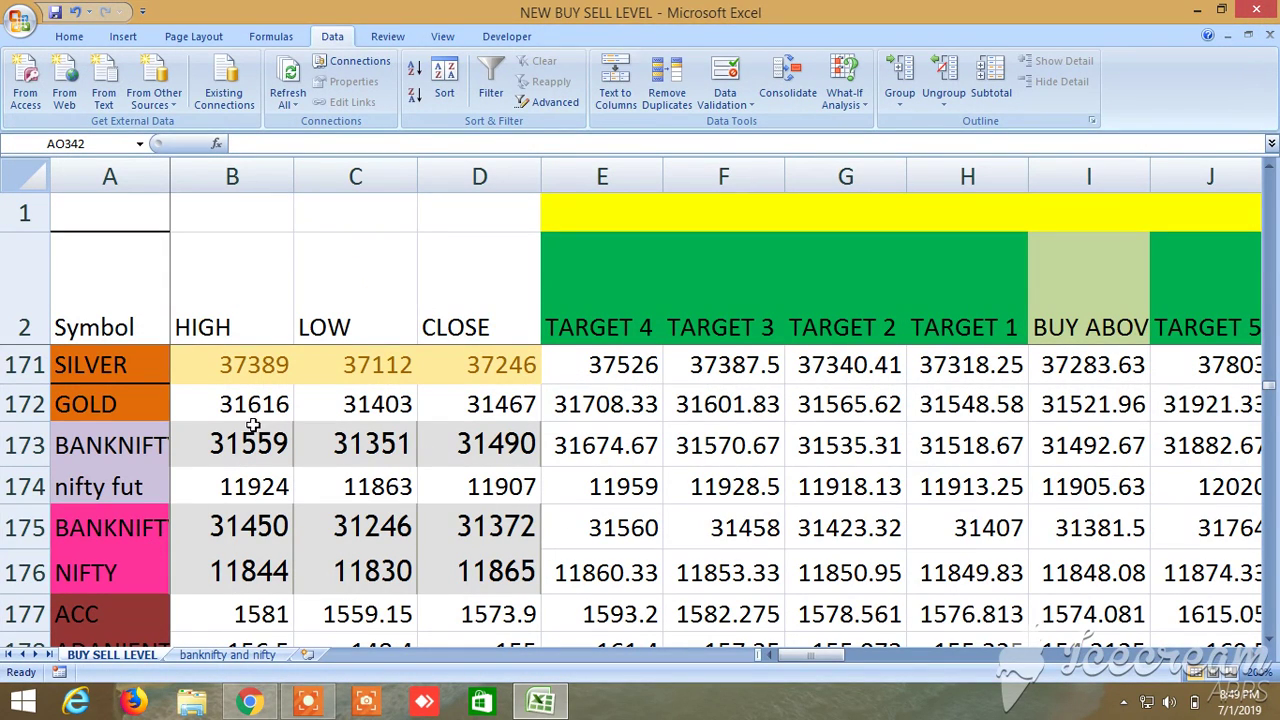
Switch to Chrome to view the 15-minute CANBK chart in Kite with its RSI, Disparity and ADX studies
click(250, 702)
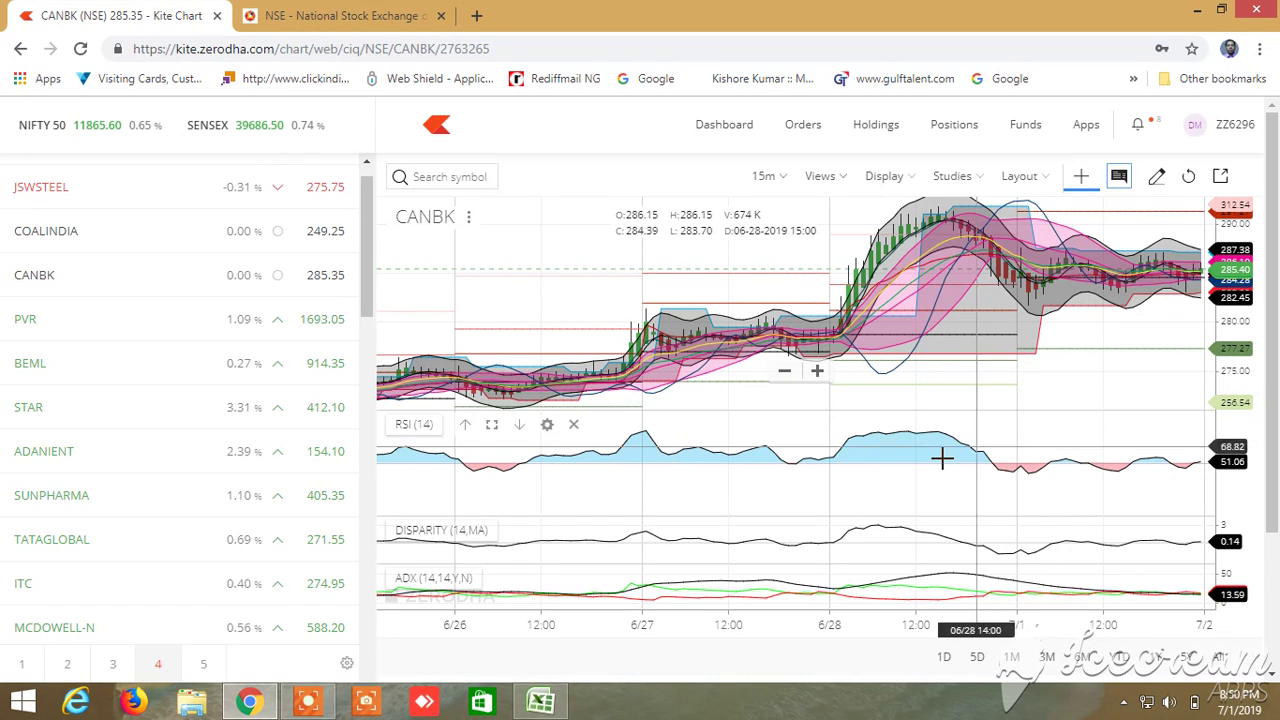
click(313, 704)
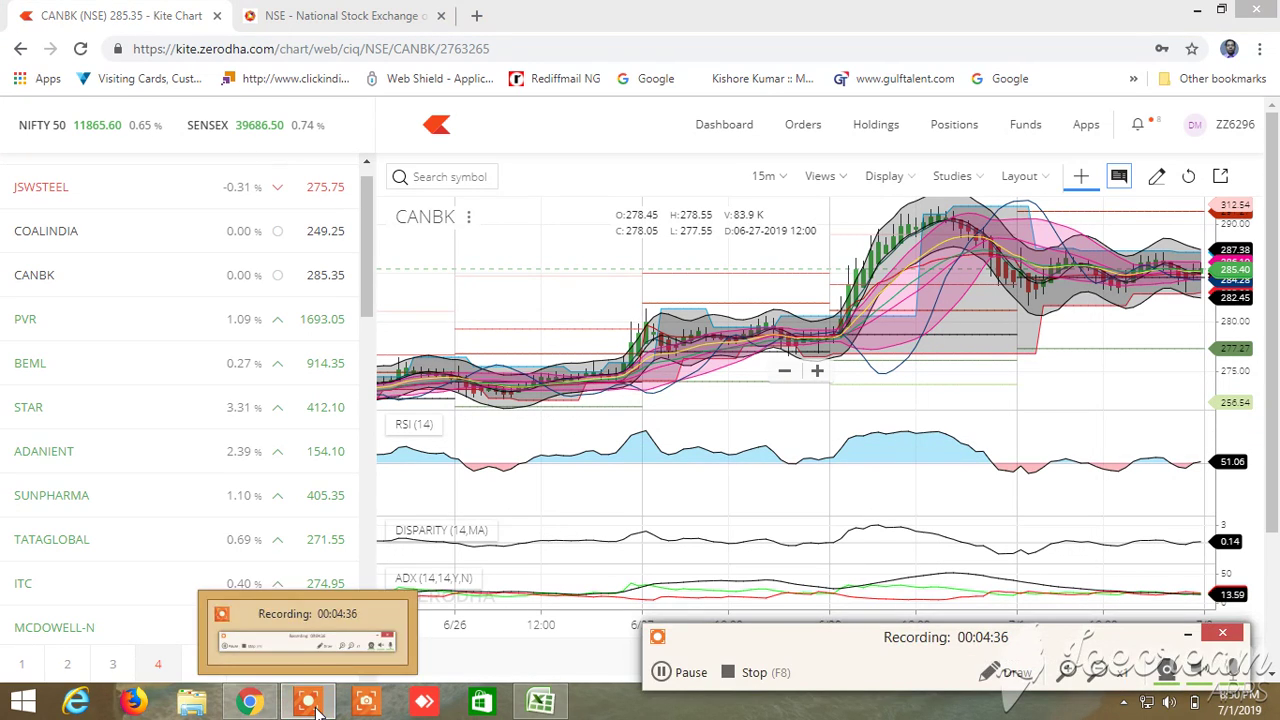